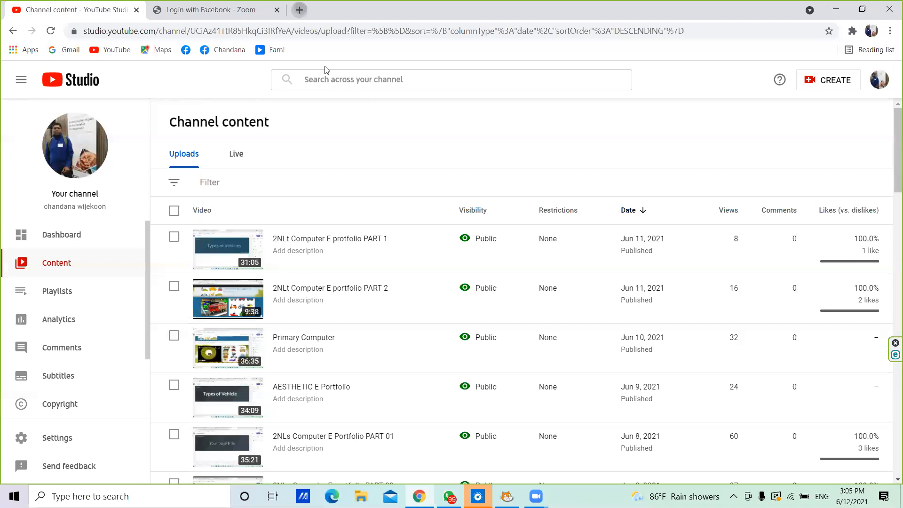
Open google.com in a new browser tab
key("ctrl+t")
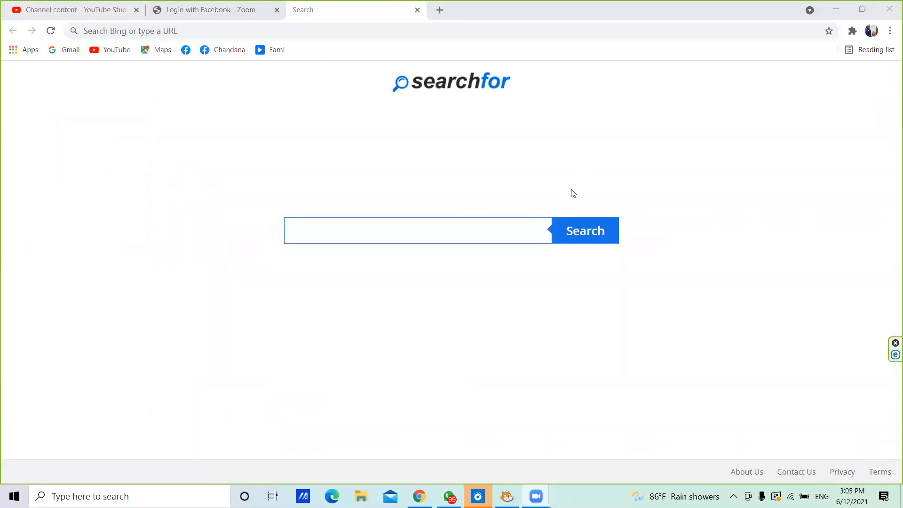
left_click(288, 35)
type("google.com")
key("Return")
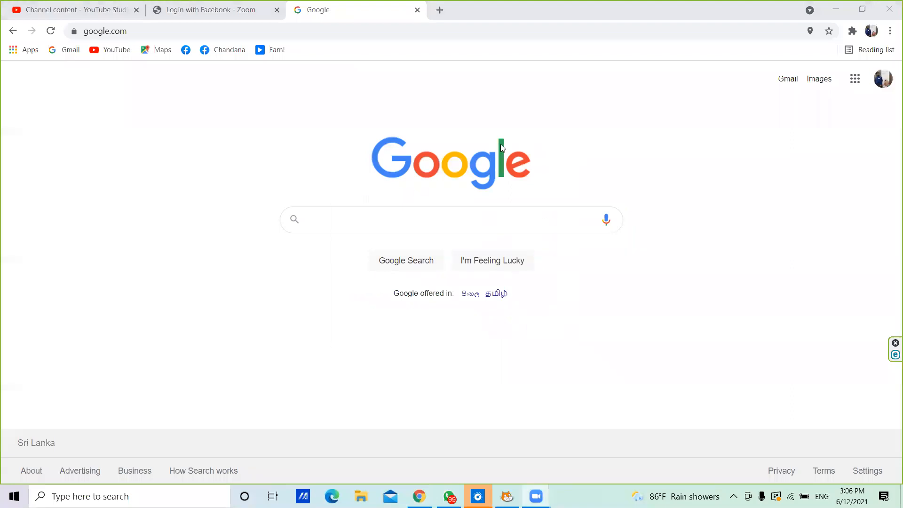
Search Google for "google sites"
left_click(441, 220)
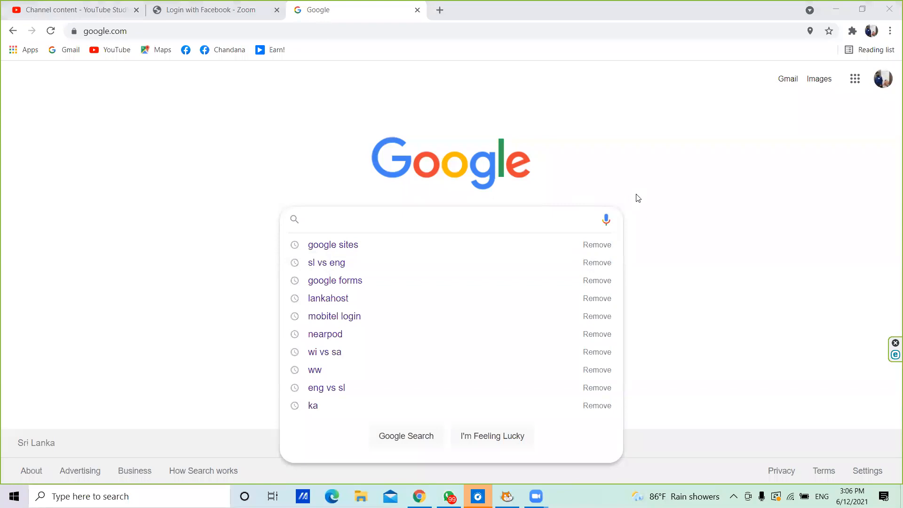
left_click(449, 223)
type("Googl")
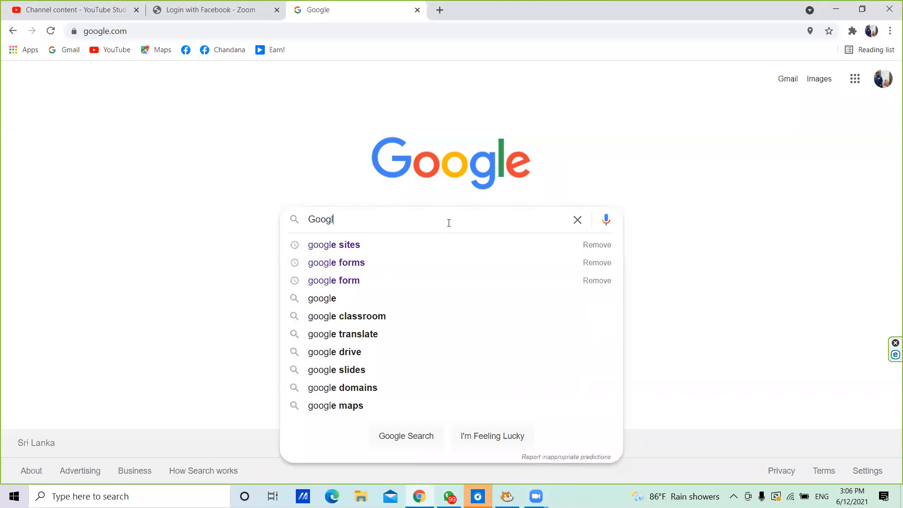
type("e si")
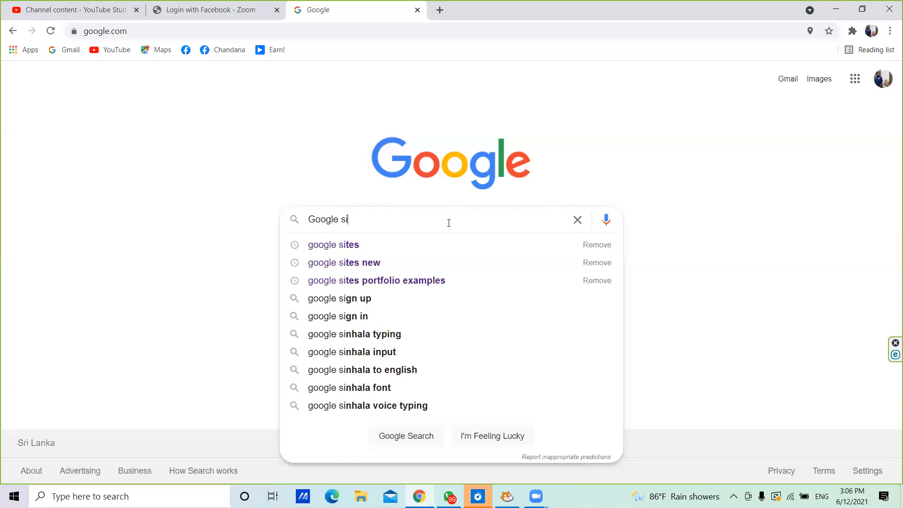
type("tes")
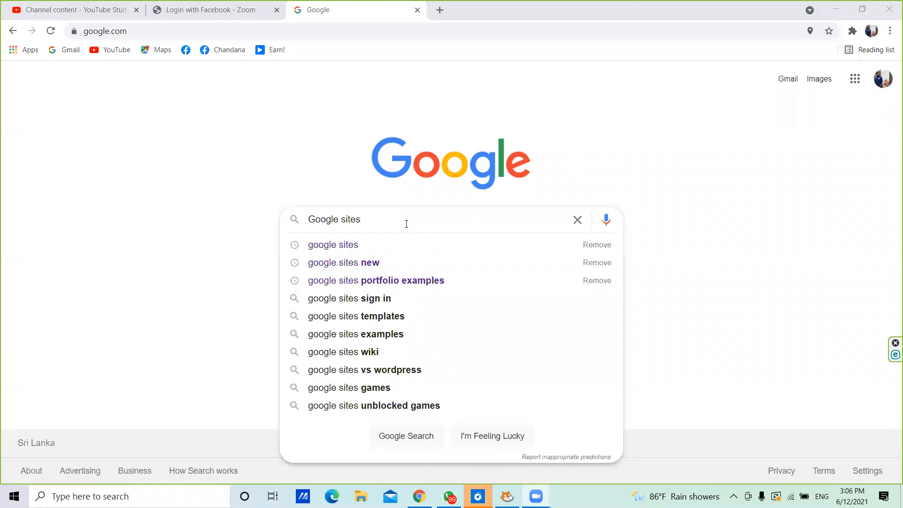
left_click(375, 248)
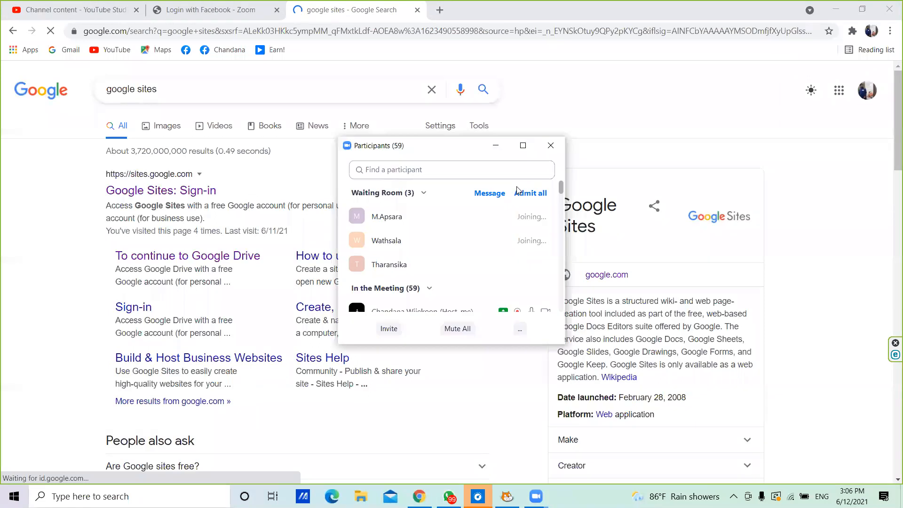
Minimize the participants window covering the search results and create a blank site in Google Sites
left_click(499, 146)
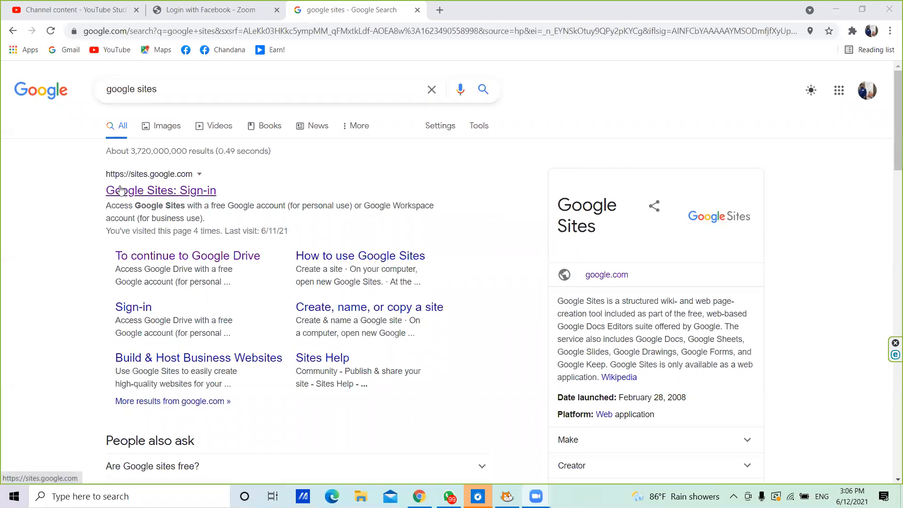
left_click(152, 192)
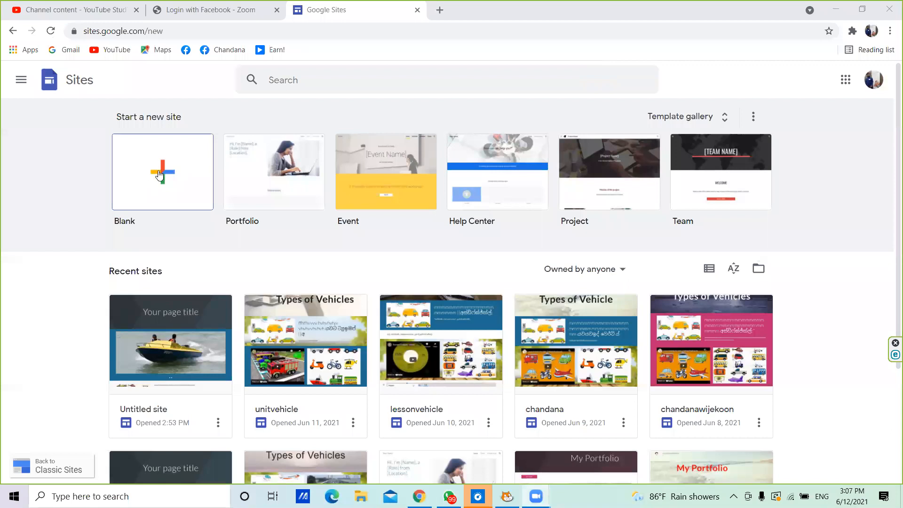
left_click(160, 175)
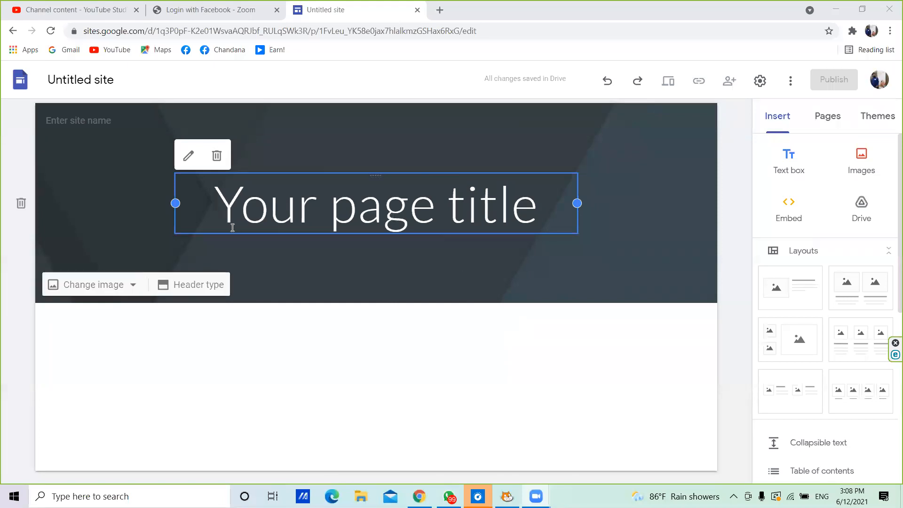
Replace the placeholder page title in the header with "Types of Vehicles", using the spelling suggestion to correct the last word
left_click(398, 213)
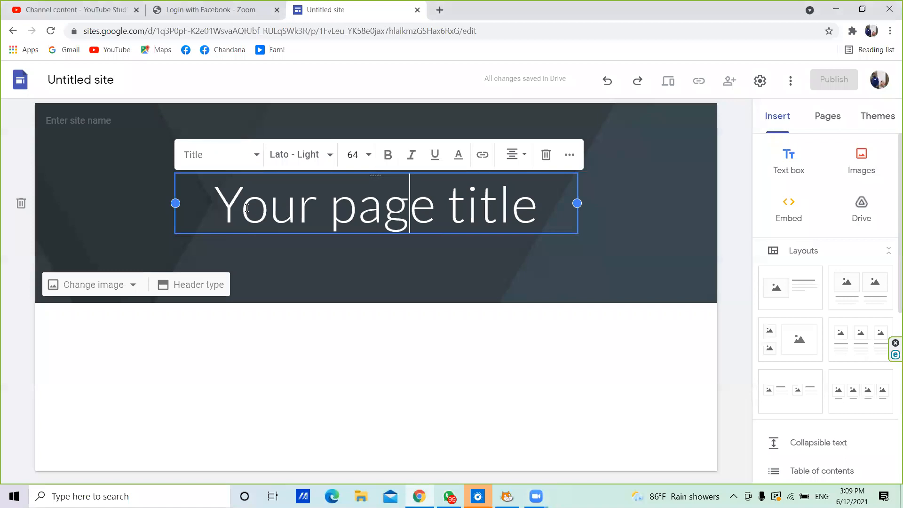
left_click_drag(225, 205, 555, 222)
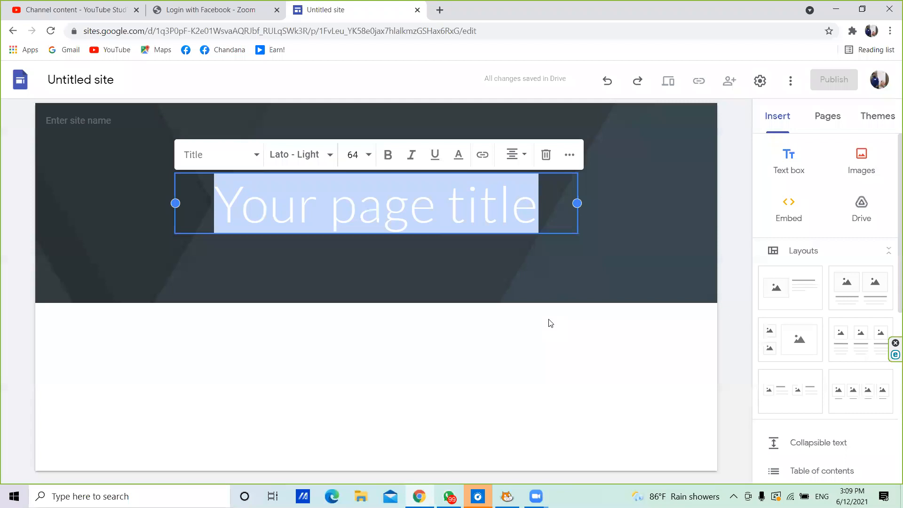
type("T")
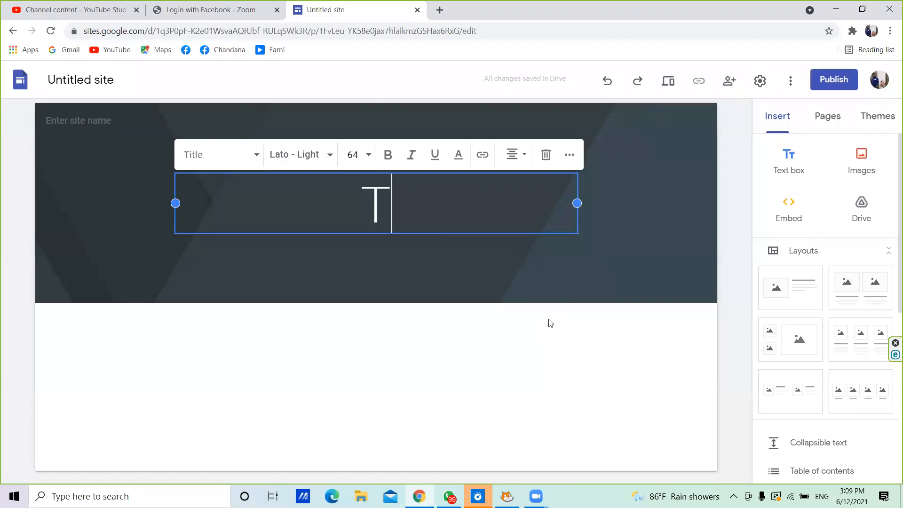
type("yp")
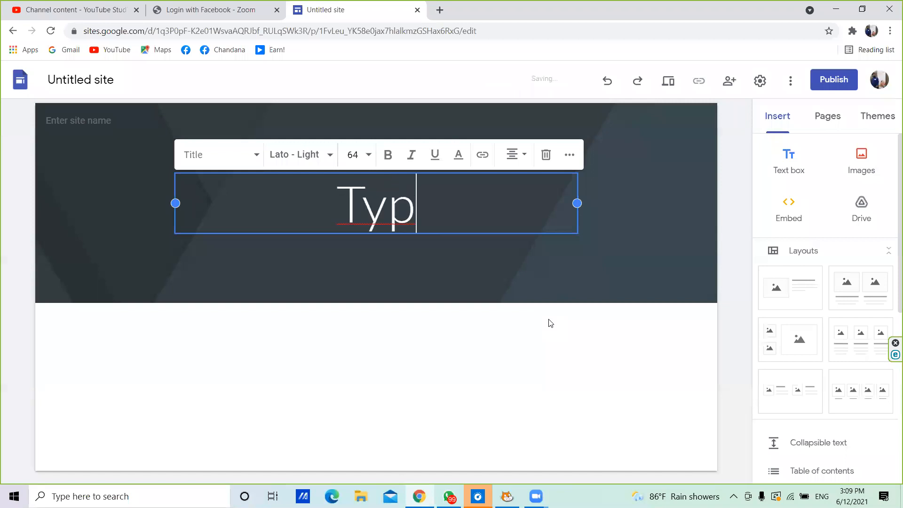
type("es of ")
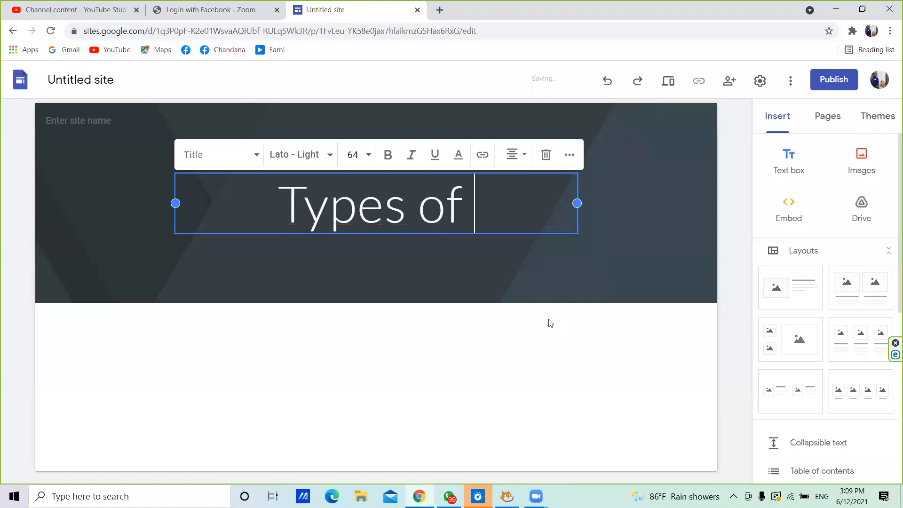
type("Vhi")
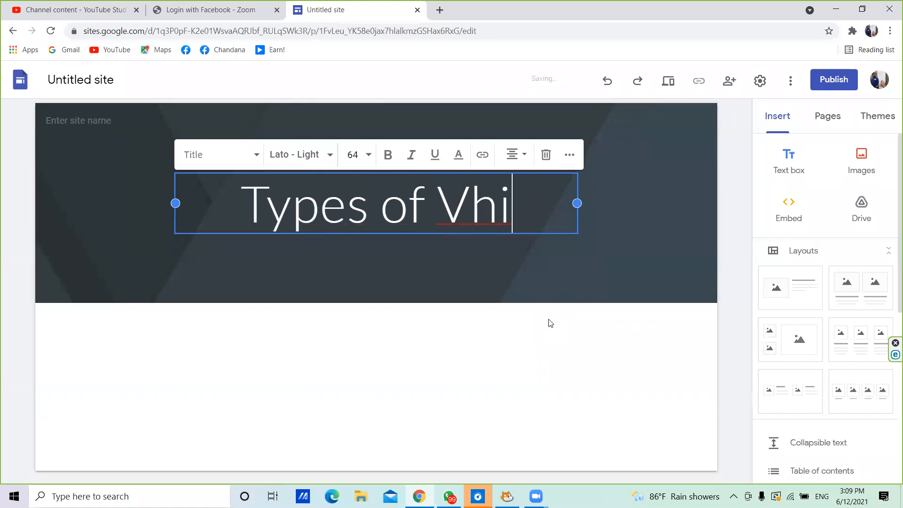
type("cles")
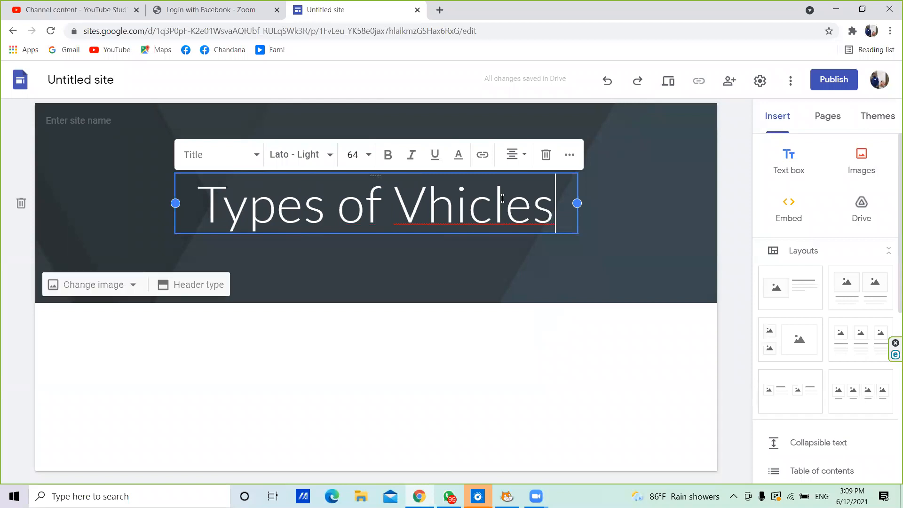
left_click(481, 219)
right_click(481, 219)
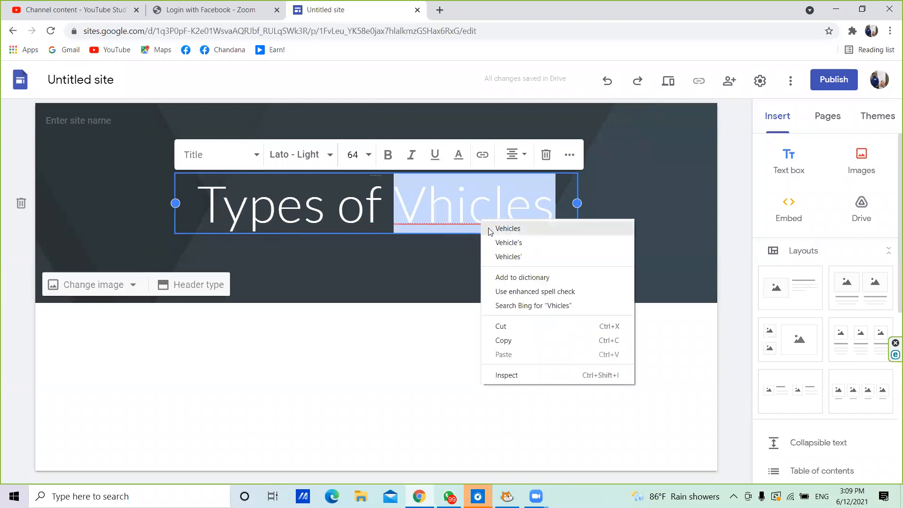
key("Return")
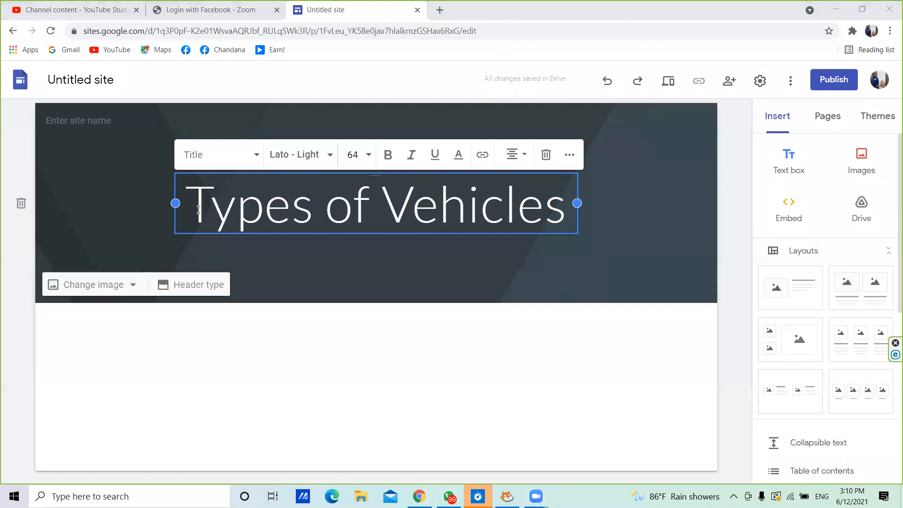
Set the whole page title to the Arial font at size 72
left_click_drag(194, 210, 266, 217)
left_click_drag(396, 230, 574, 249)
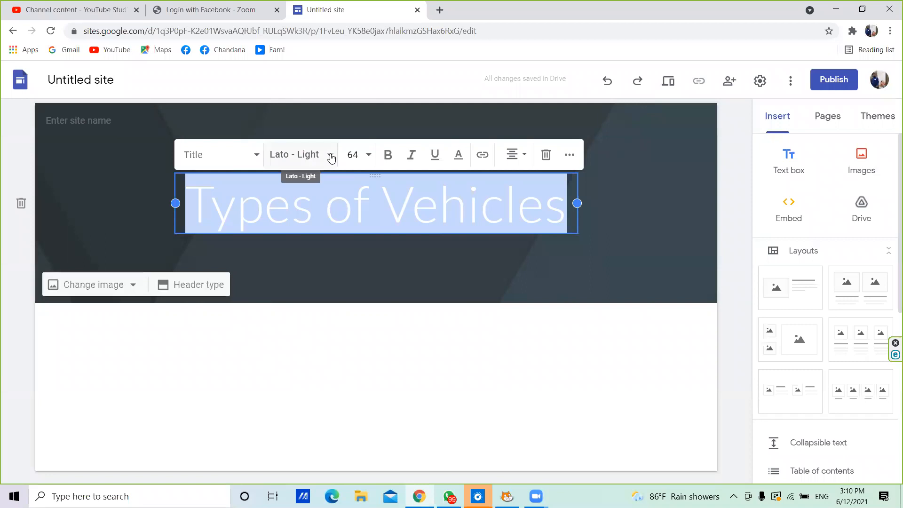
left_click(331, 155)
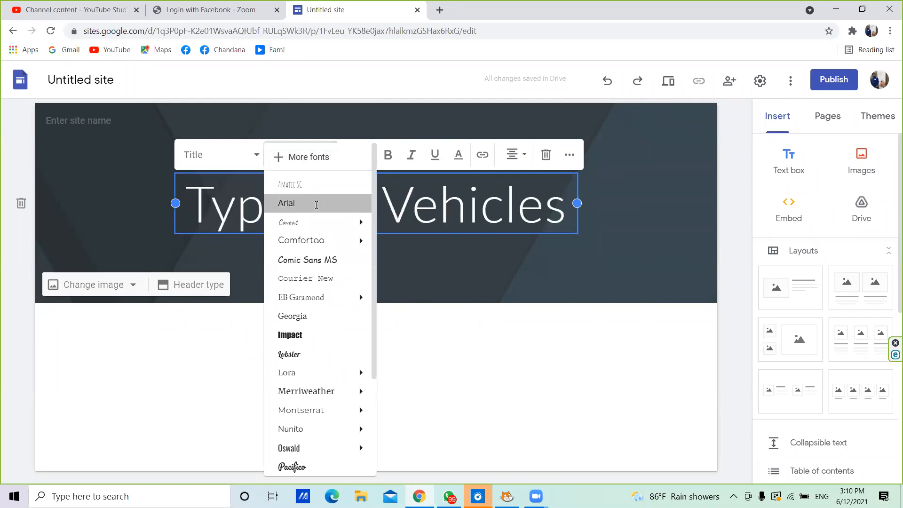
left_click(316, 204)
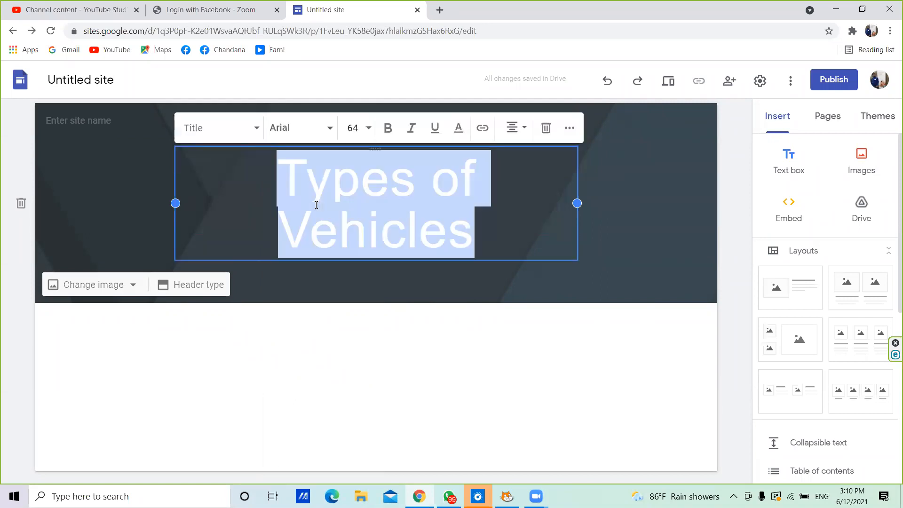
left_click(370, 132)
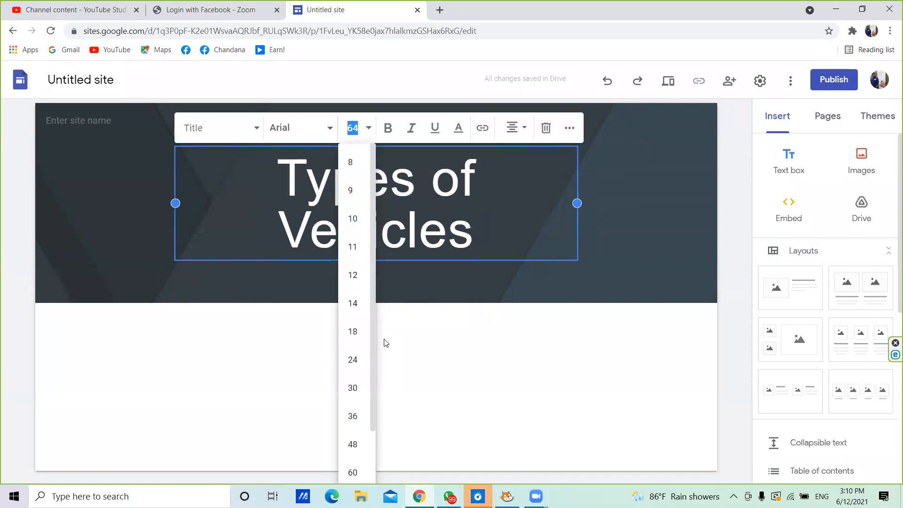
scroll(368, 407, "down", 1)
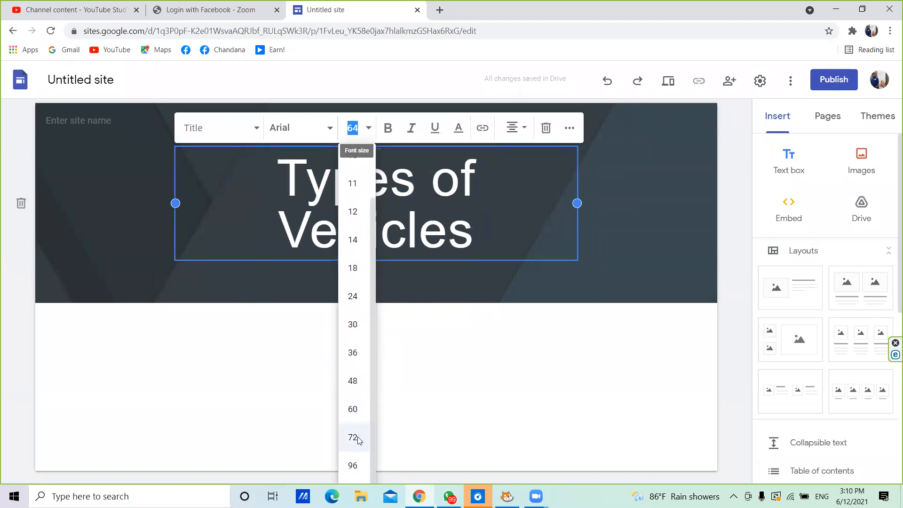
left_click(353, 438)
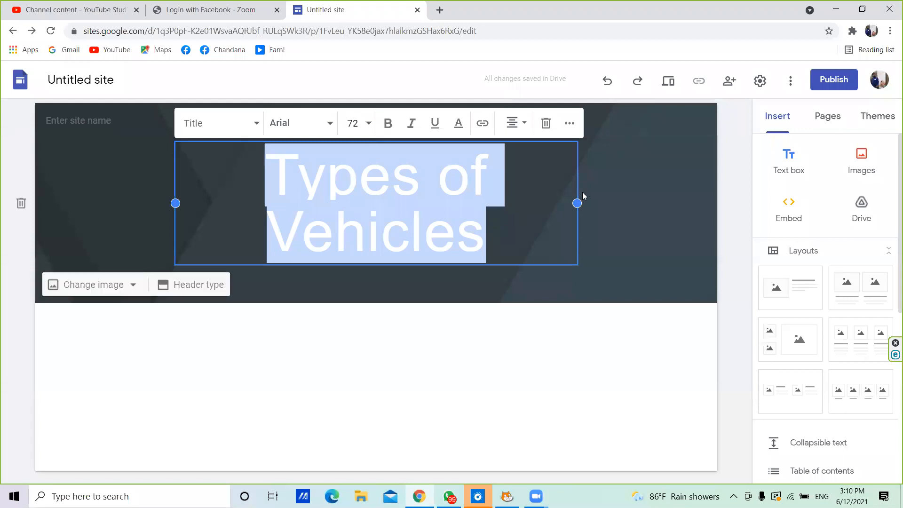
Widen the title box so the text fits on one line and centre the box horizontally in the header
left_click_drag(577, 203, 684, 203)
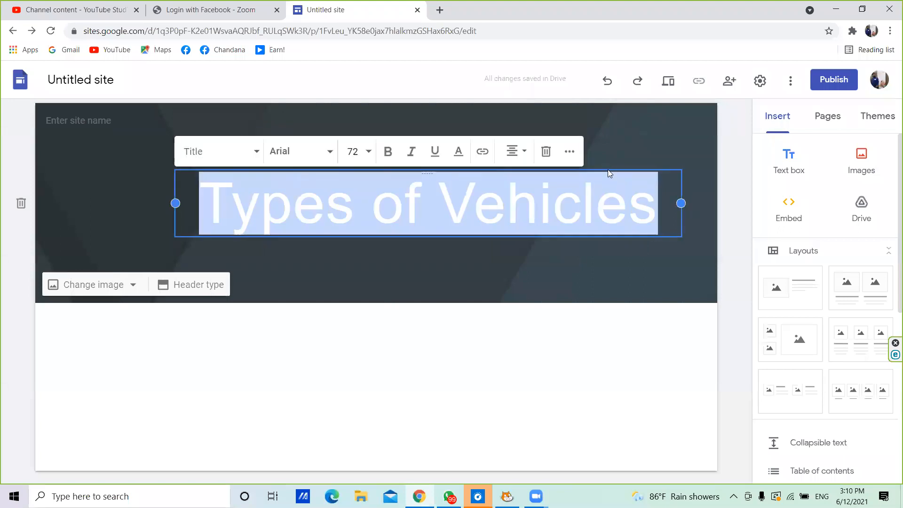
left_click_drag(607, 171, 213, 185)
left_click_drag(288, 161, 250, 182)
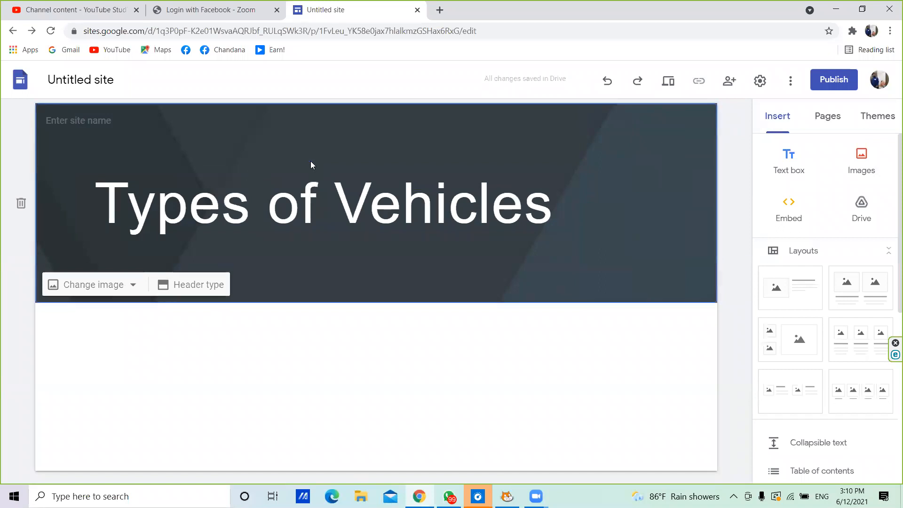
left_click(401, 173)
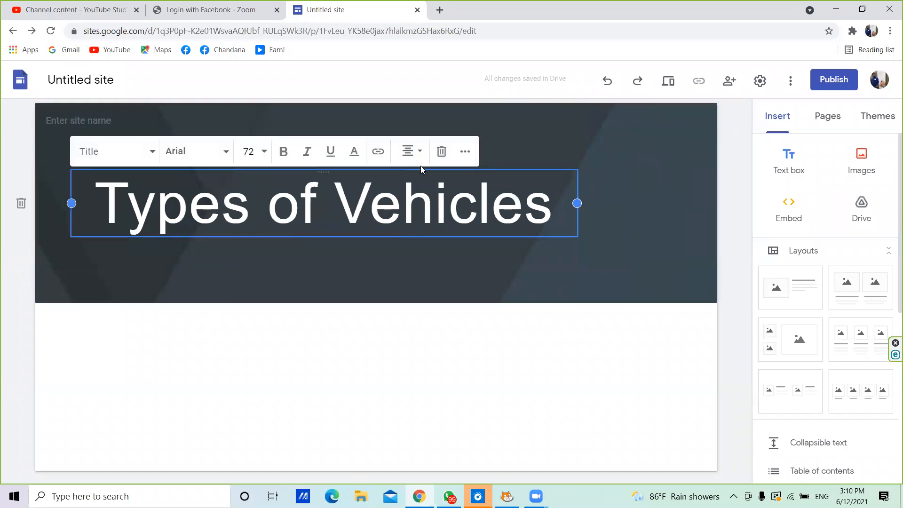
left_click(285, 193)
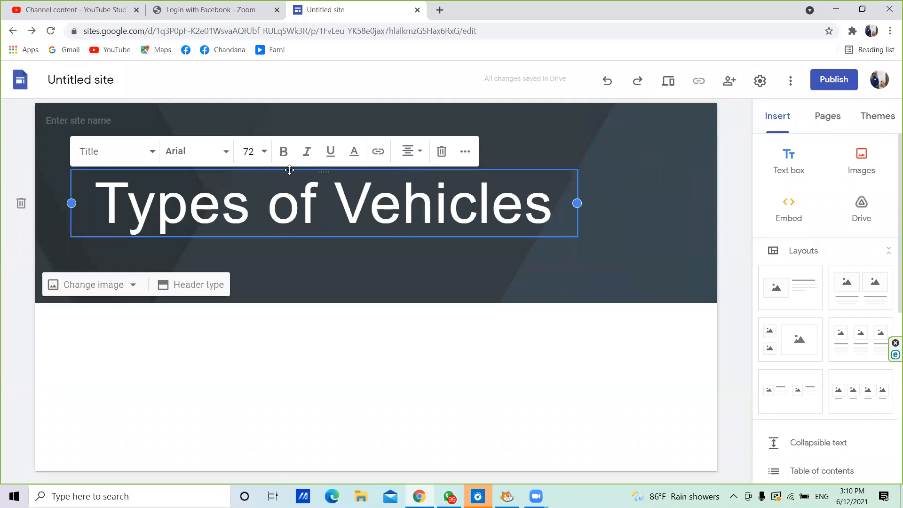
left_click(289, 169)
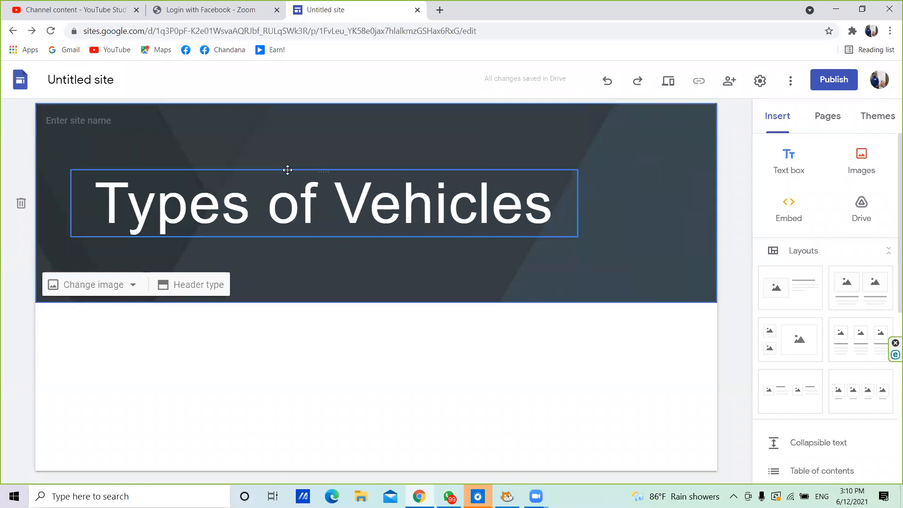
left_click_drag(288, 170, 405, 179)
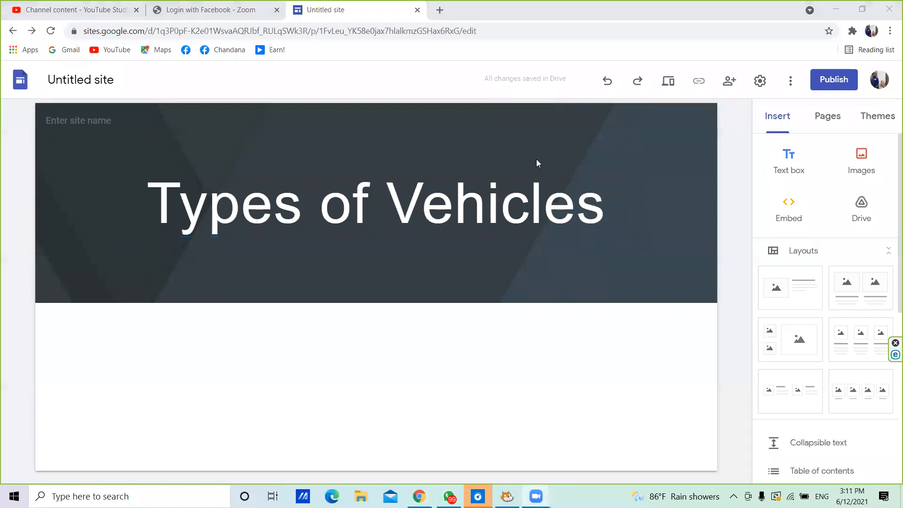
Enter "lessonvehicle" as the site name in the page header
mouse_move(501, 149)
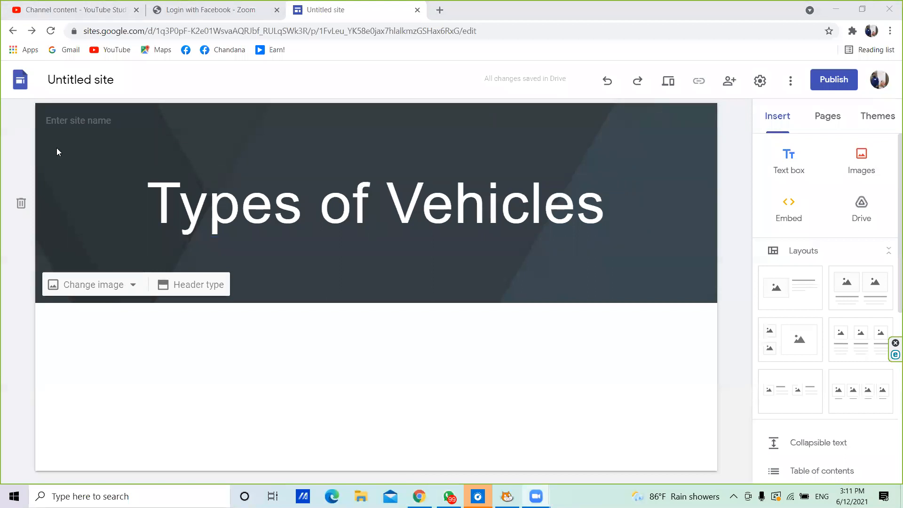
mouse_move(53, 126)
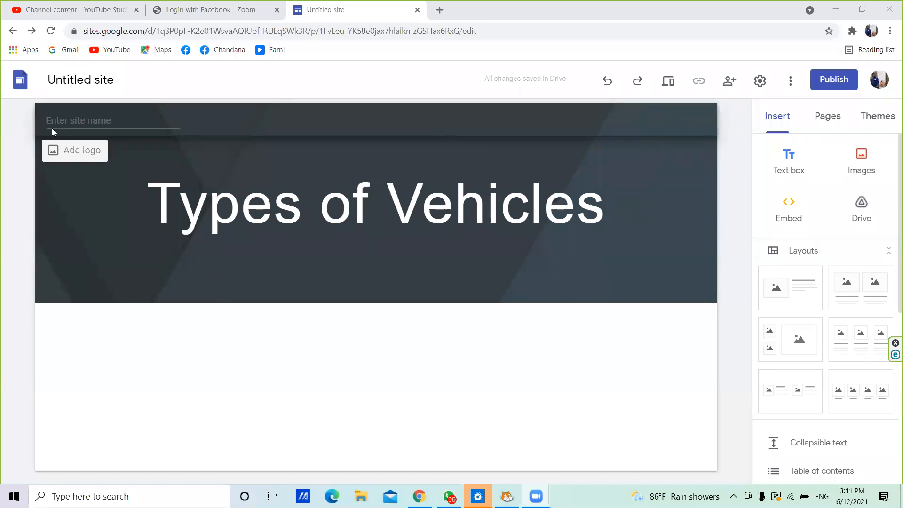
left_click(55, 124)
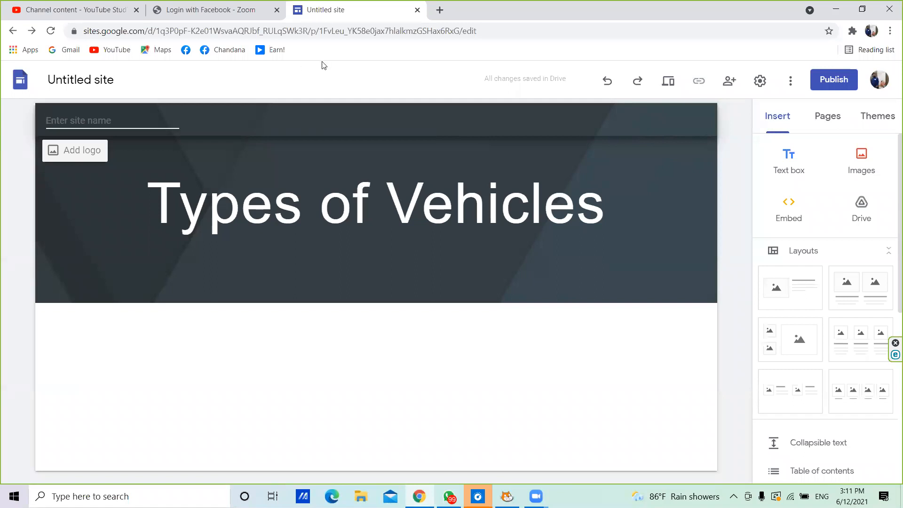
left_click(118, 118)
type("I")
type("less")
type("on")
type("veh")
type("icle")
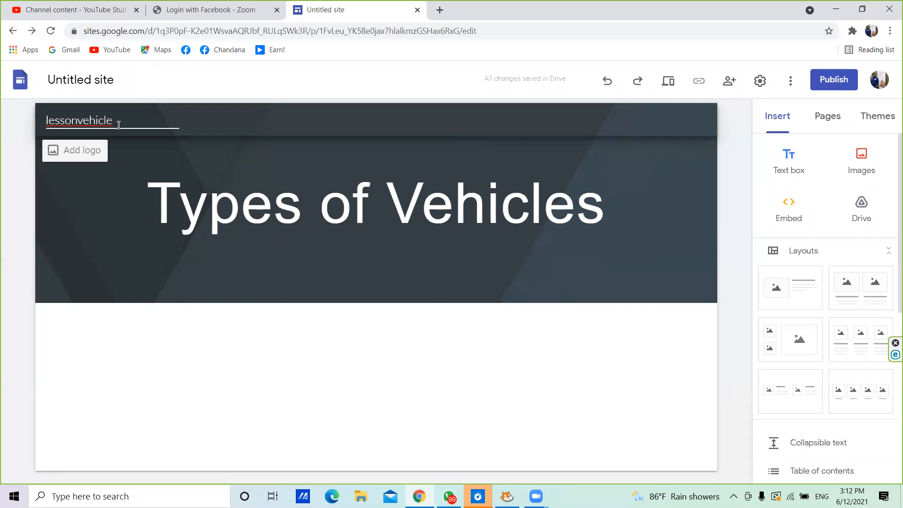
Upload the "logo" image file from the sites folder as the site's logo in the brand image settings
left_click(75, 150)
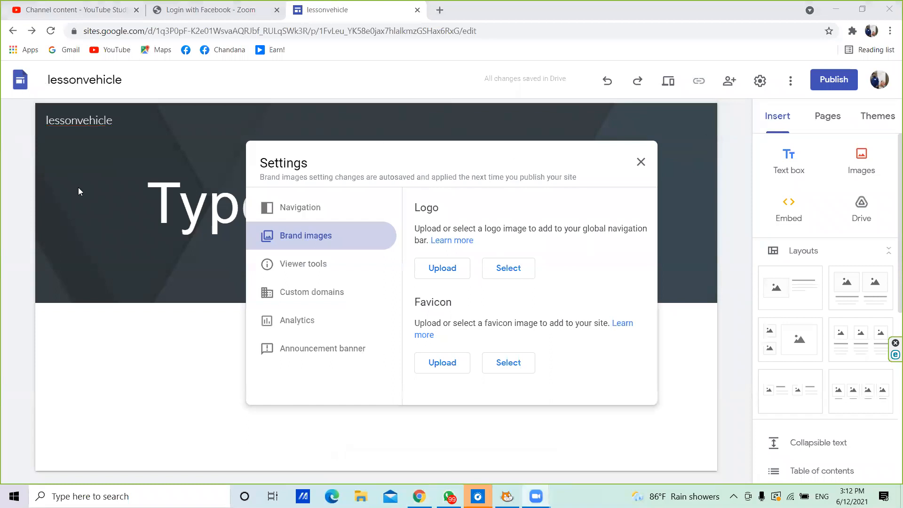
left_click_drag(448, 155, 425, 133)
left_click(469, 91)
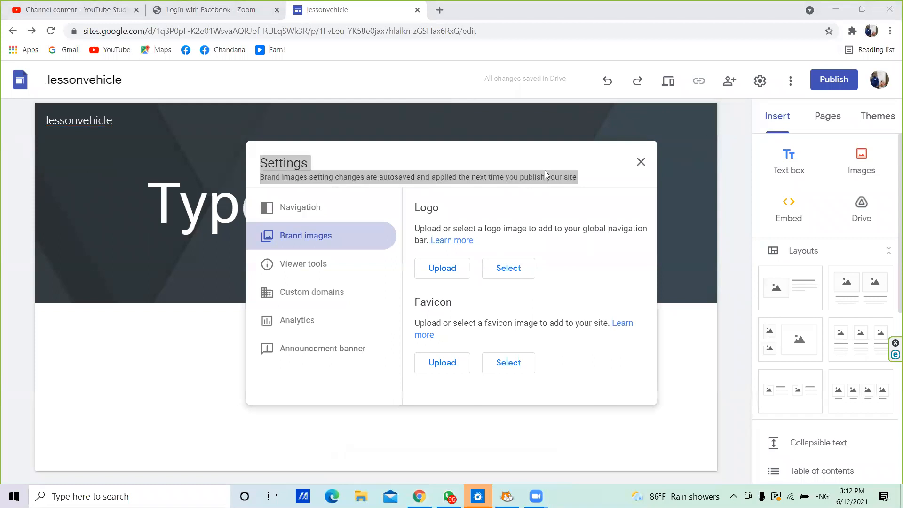
left_click(500, 158)
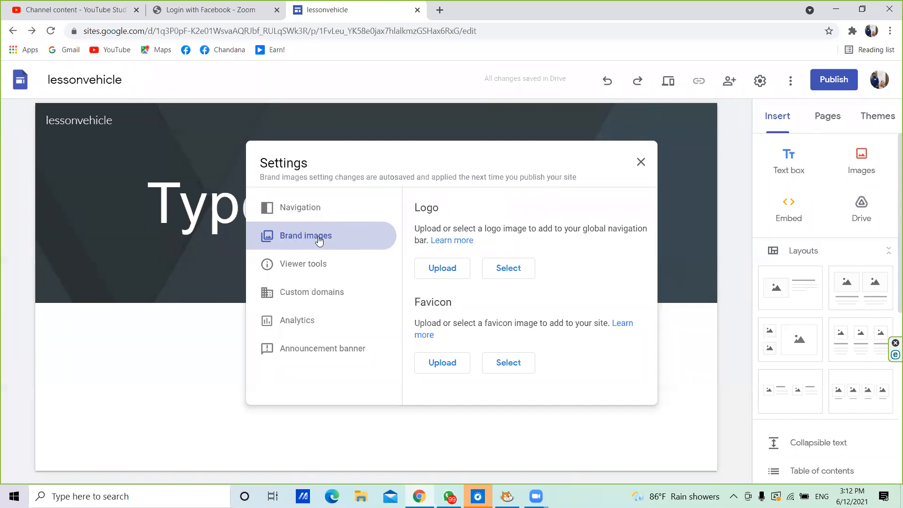
left_click(438, 272)
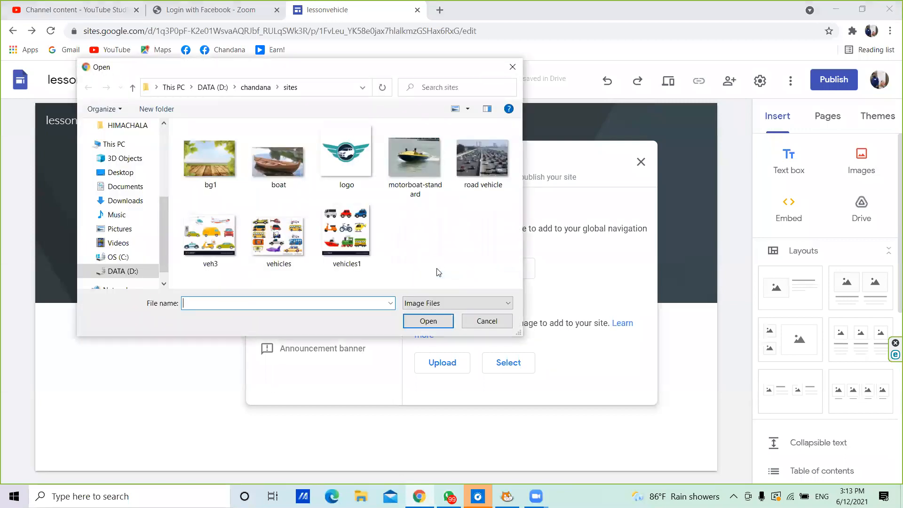
left_click(361, 165)
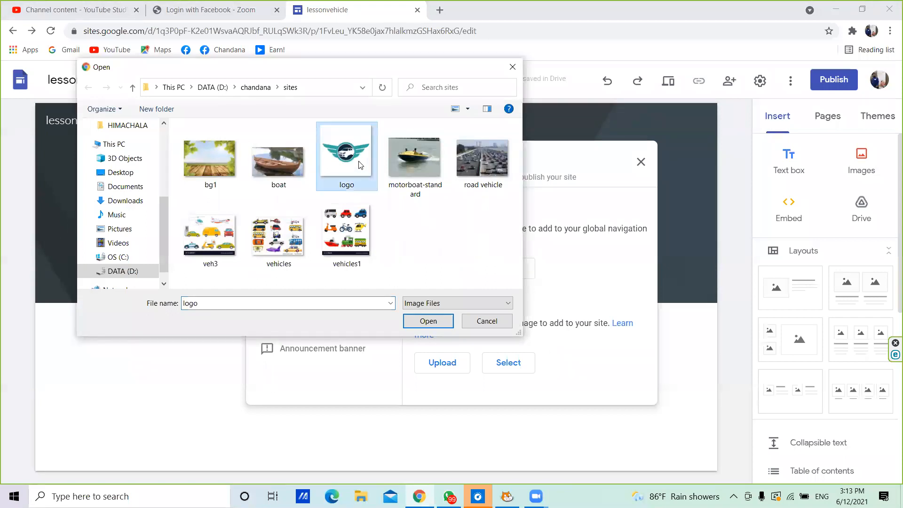
left_click(441, 322)
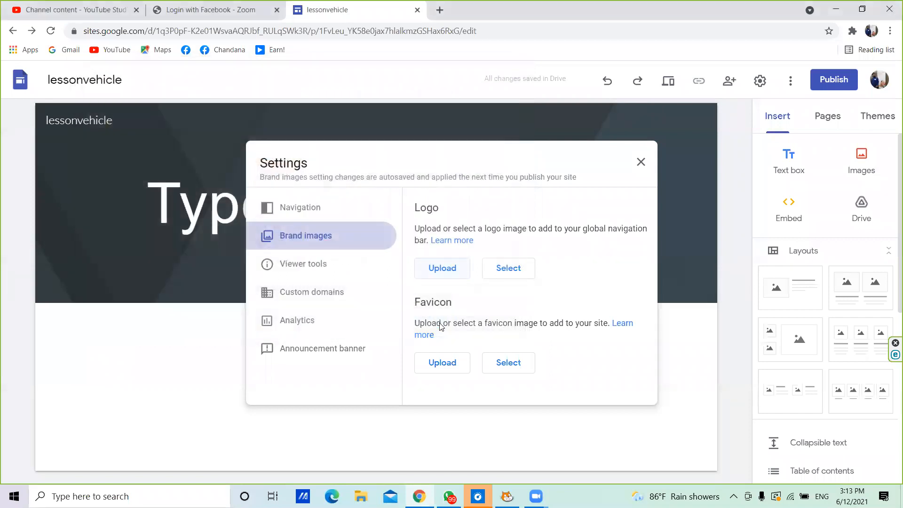
left_click(640, 161)
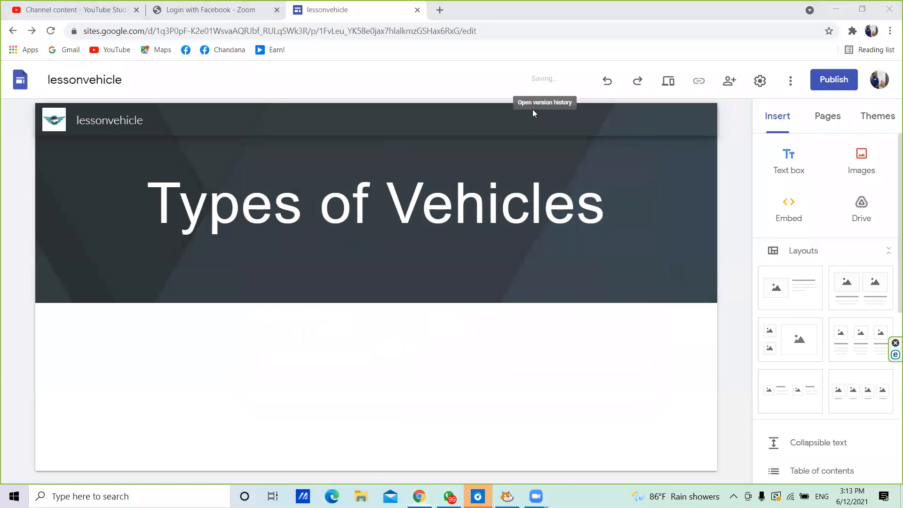
mouse_move(67, 124)
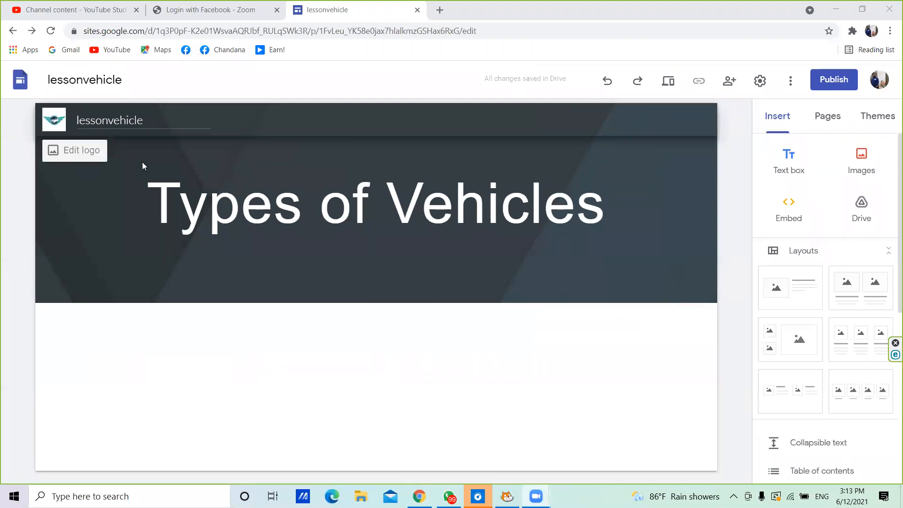
mouse_move(144, 173)
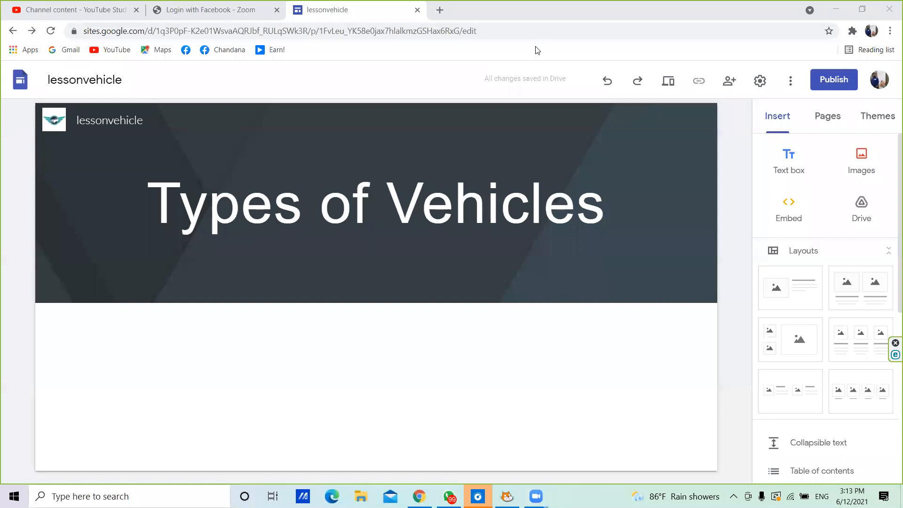
Replace the header background with the gallery's dark purple seascape image with floating ice and distant mountains
mouse_move(488, 270)
mouse_move(287, 301)
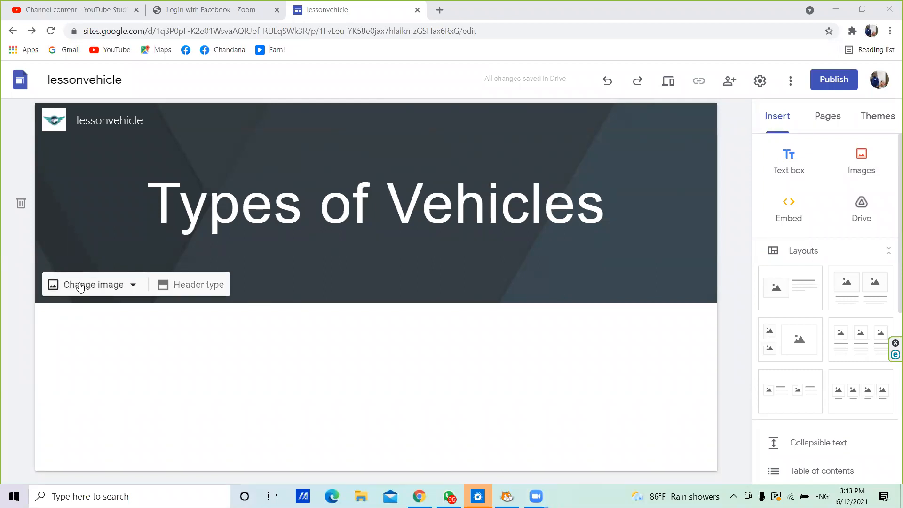
left_click(134, 287)
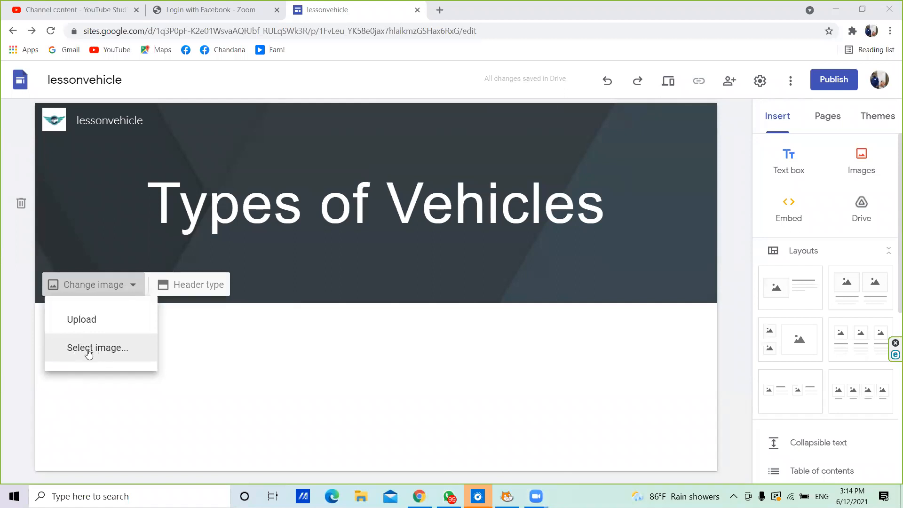
left_click(98, 351)
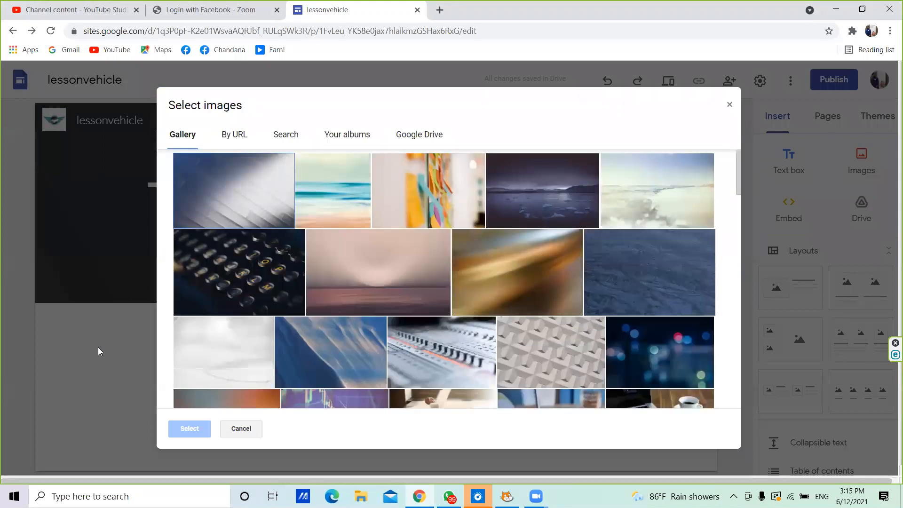
left_click(123, 338)
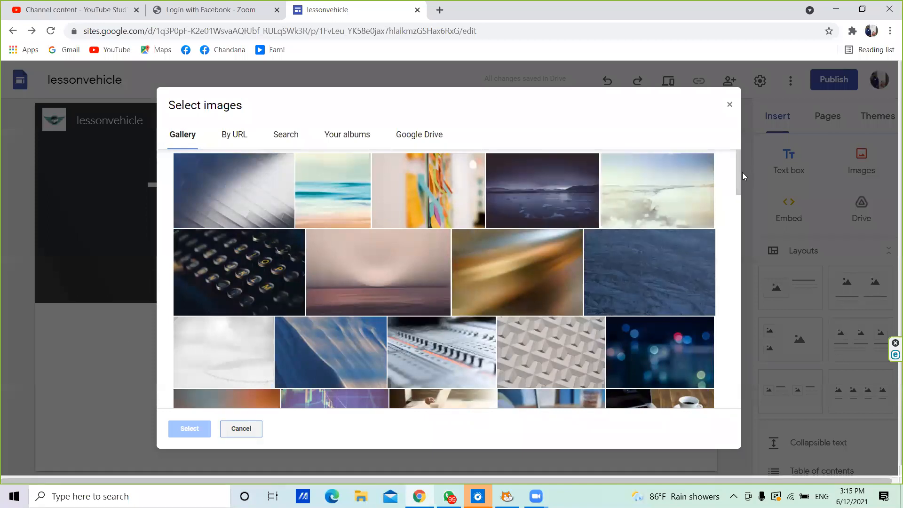
left_click_drag(739, 175, 742, 216)
left_click_drag(746, 276, 740, 170)
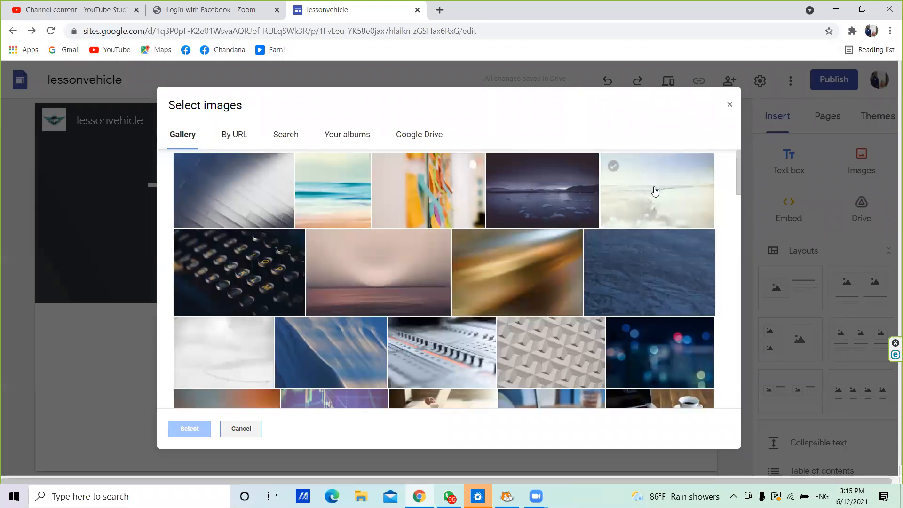
left_click(531, 199)
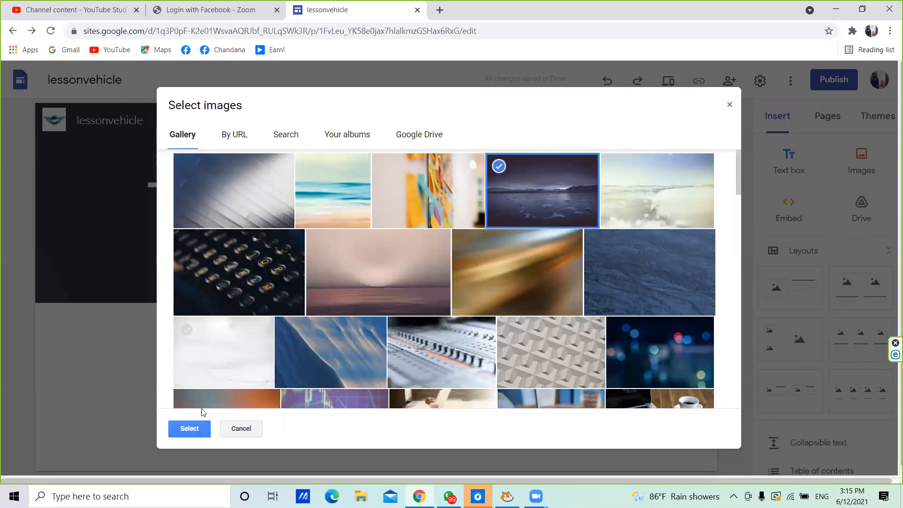
left_click(187, 429)
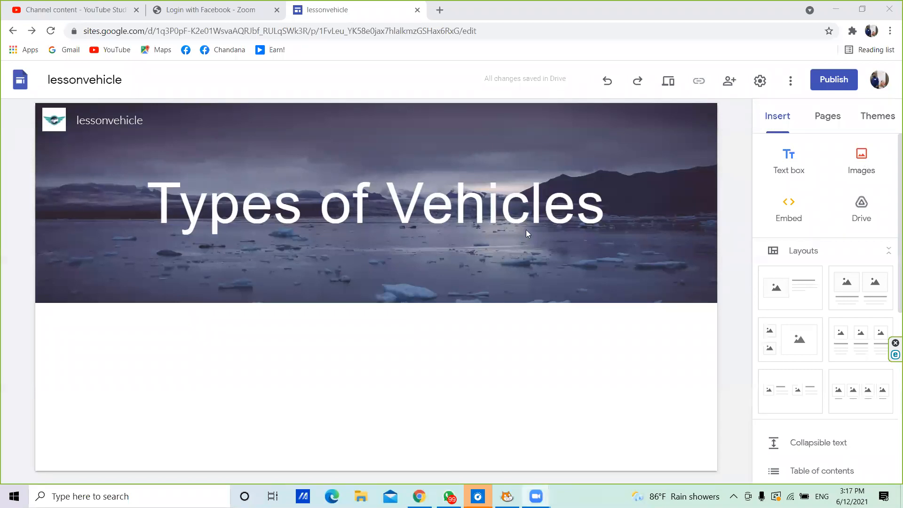
Add a section below the header using the layout with one image beside a heading and body text
scroll(890, 175, "down", 1)
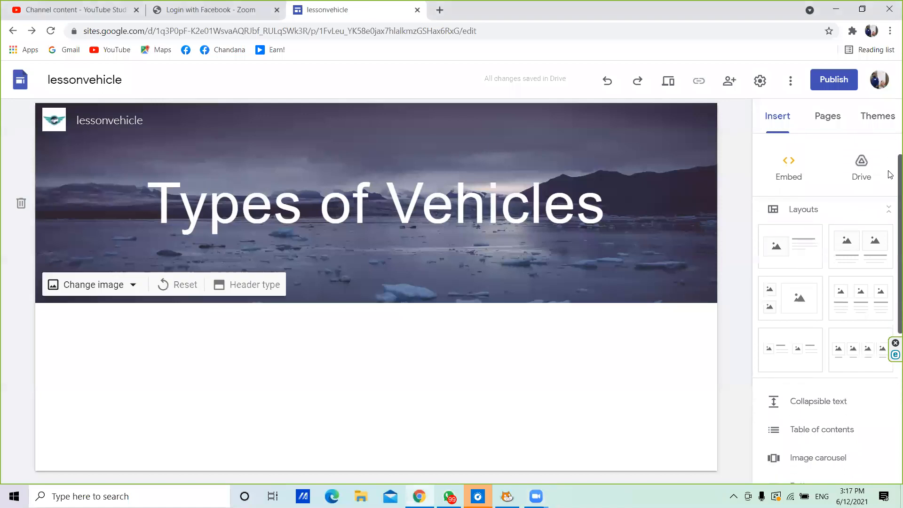
scroll(891, 175, "down", 1)
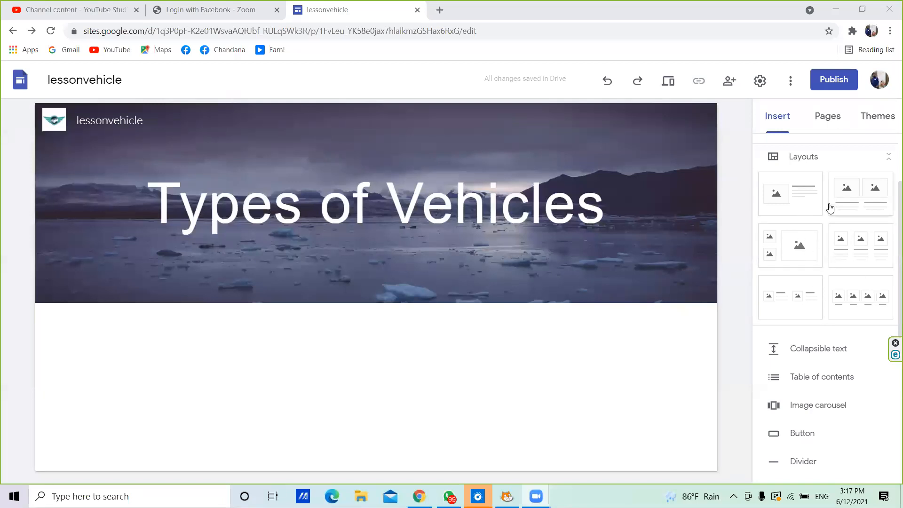
left_click(796, 200)
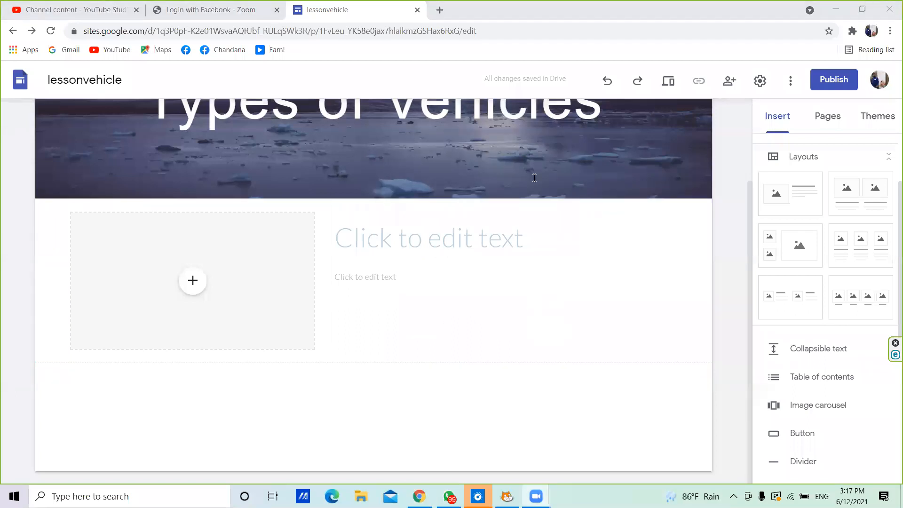
left_click(258, 324)
left_click(381, 393)
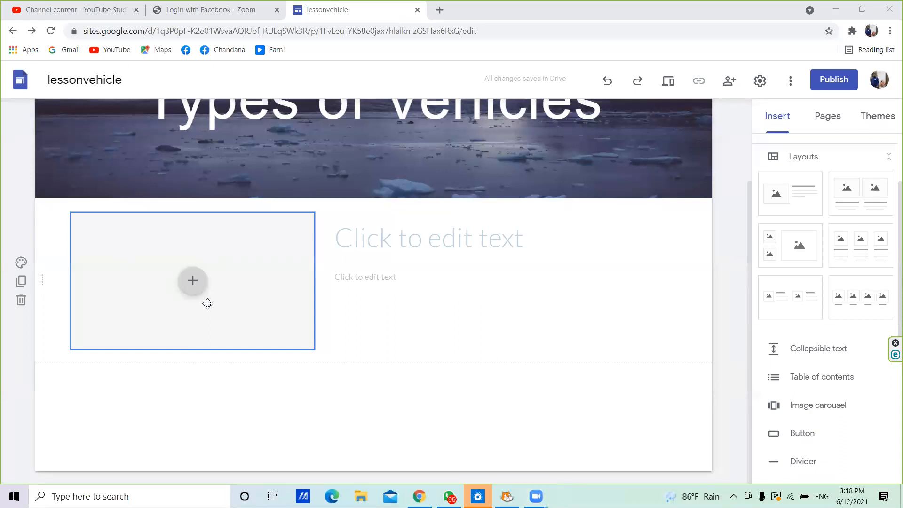
Upload the "veh3" picture from the sites folder into the new section's image placeholder
left_click(192, 282)
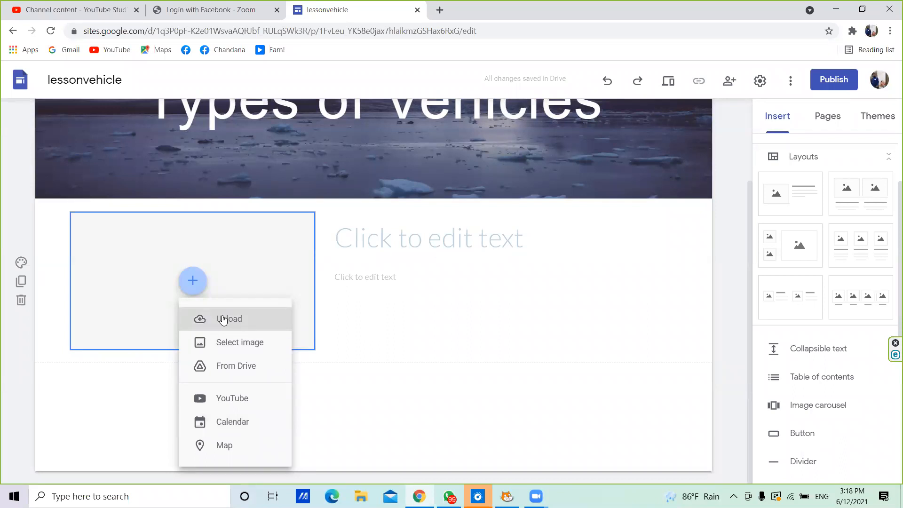
left_click(223, 320)
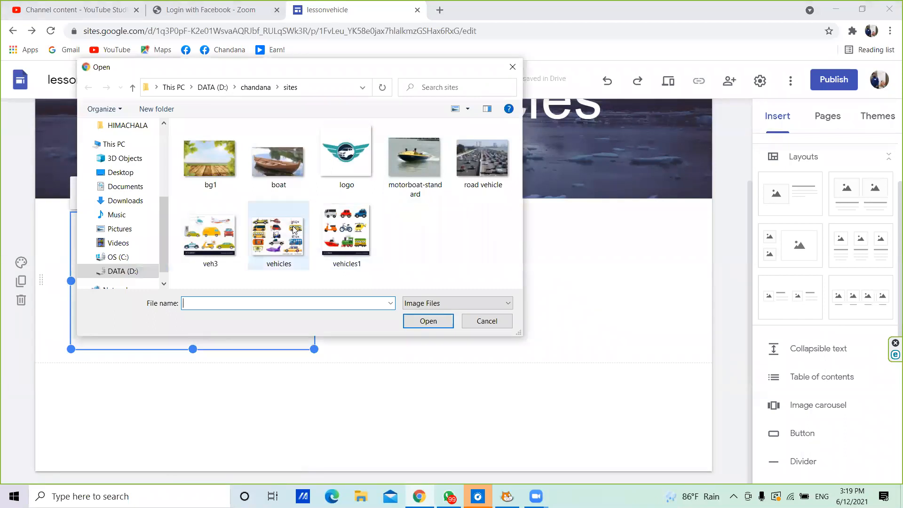
left_click(210, 242)
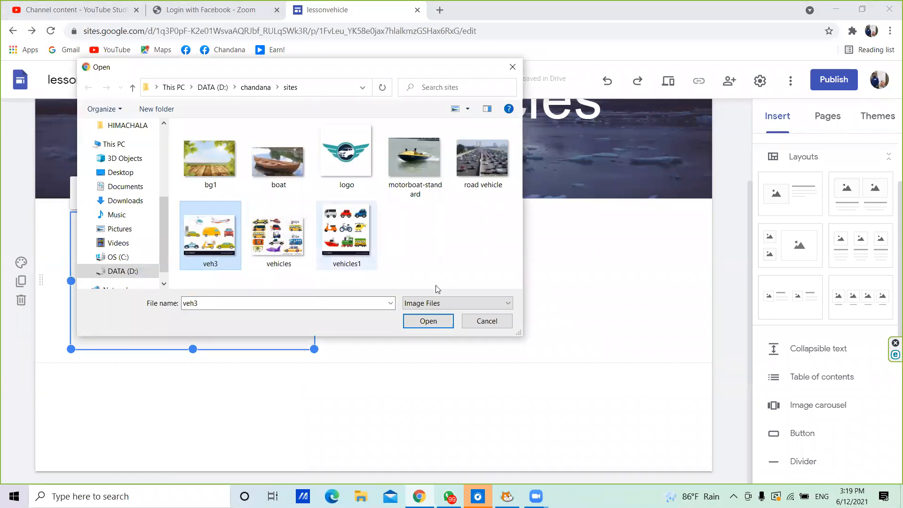
left_click(432, 321)
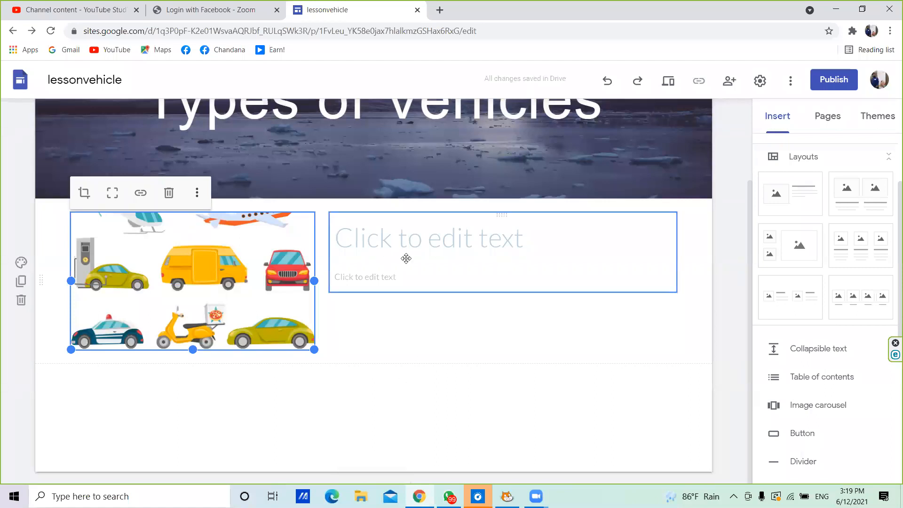
Fill the section's heading with "mmmm jbjbjb hvhvhj hvhmvmhv mnvmbvmbmb" and its body text with "bbbm, mjbjbjb mjmjbmjb mnmnbmbm"
left_click(425, 246)
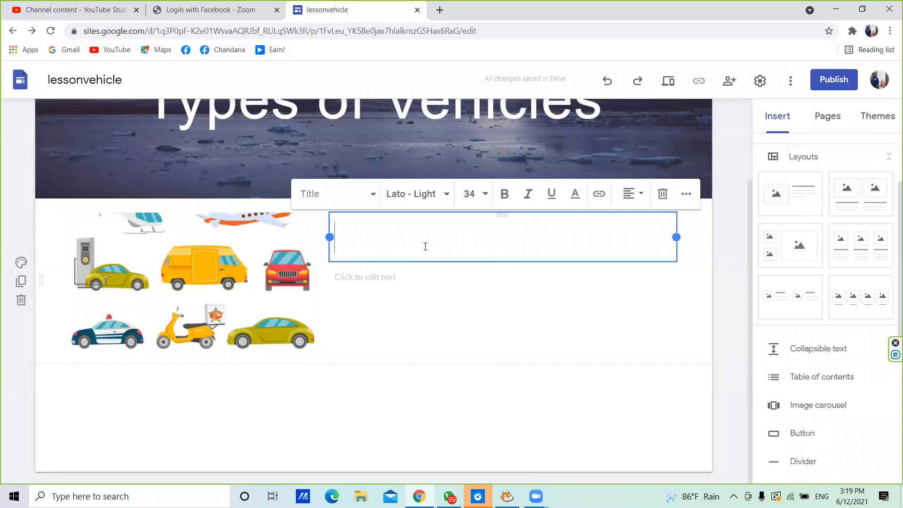
type("mmmm jbjbjb hvhvhj hvhmvmhv")
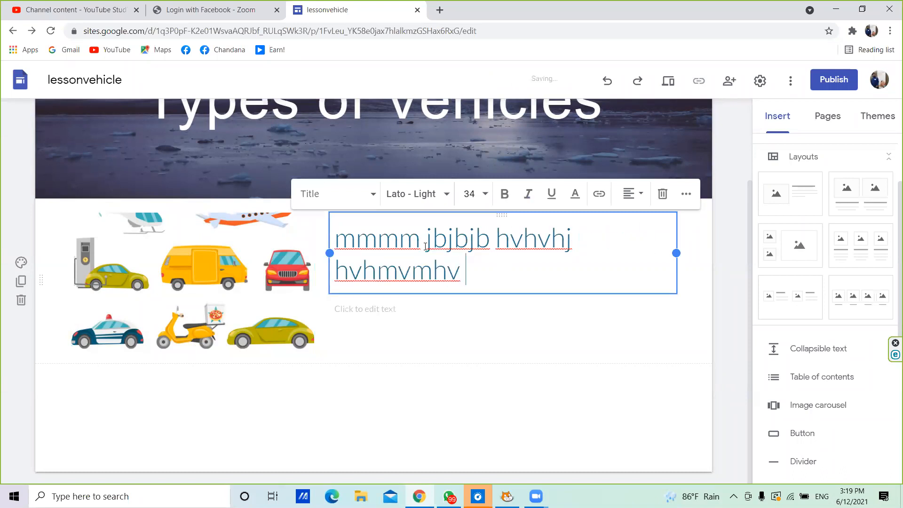
type(" mnvmbvmbmb")
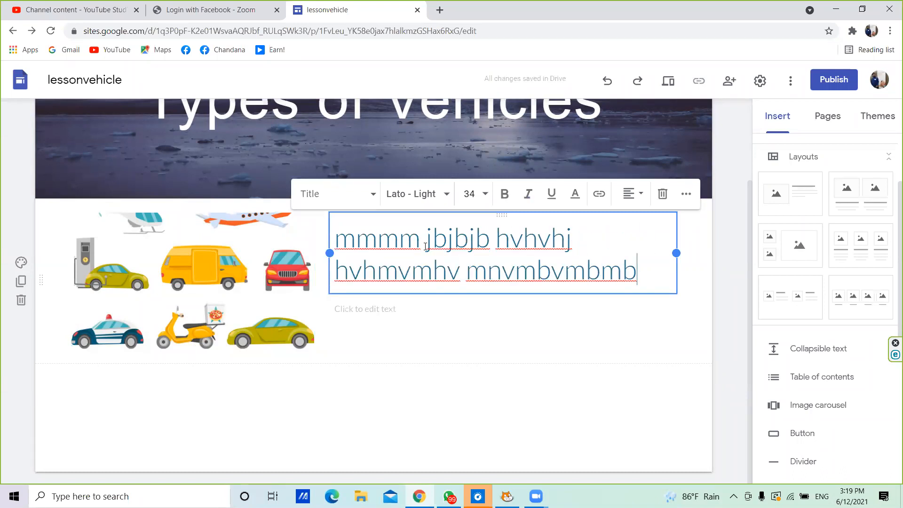
left_click(367, 306)
type("bb")
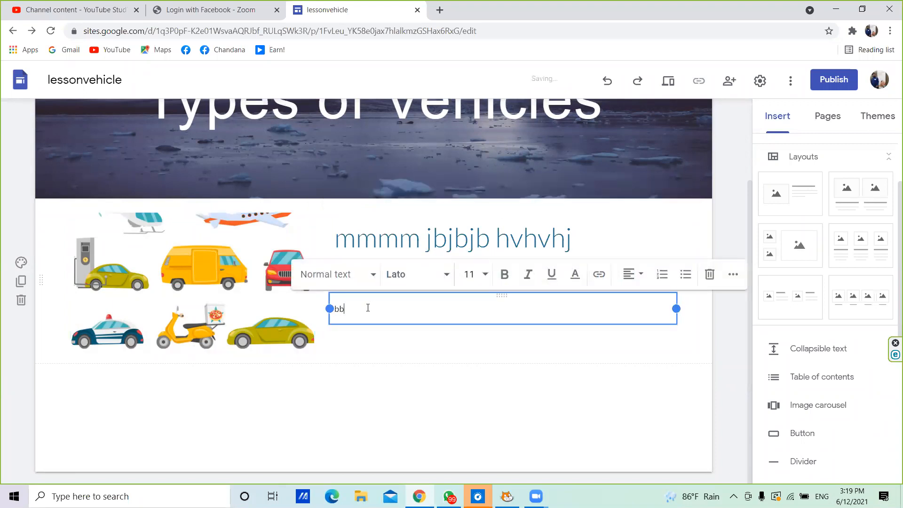
type("bm, mbjbjb mjmjbmjb mnmnbmbm")
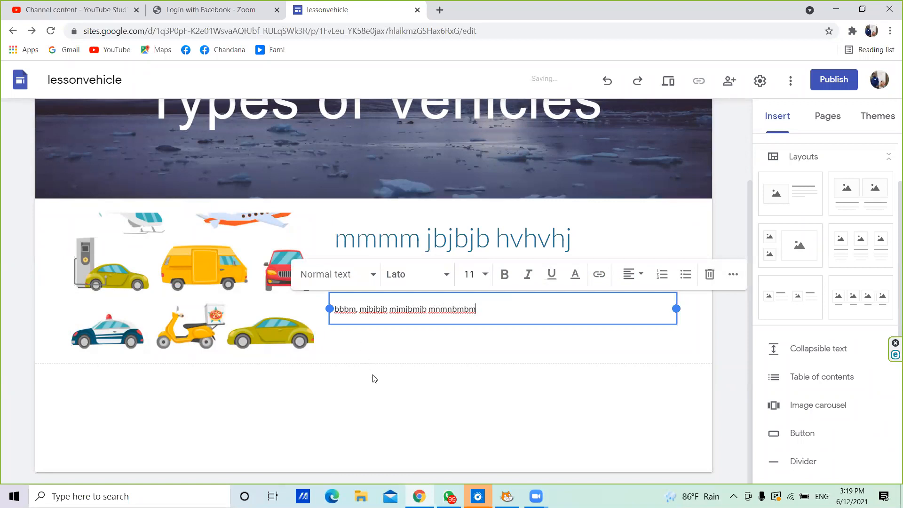
left_click(401, 381)
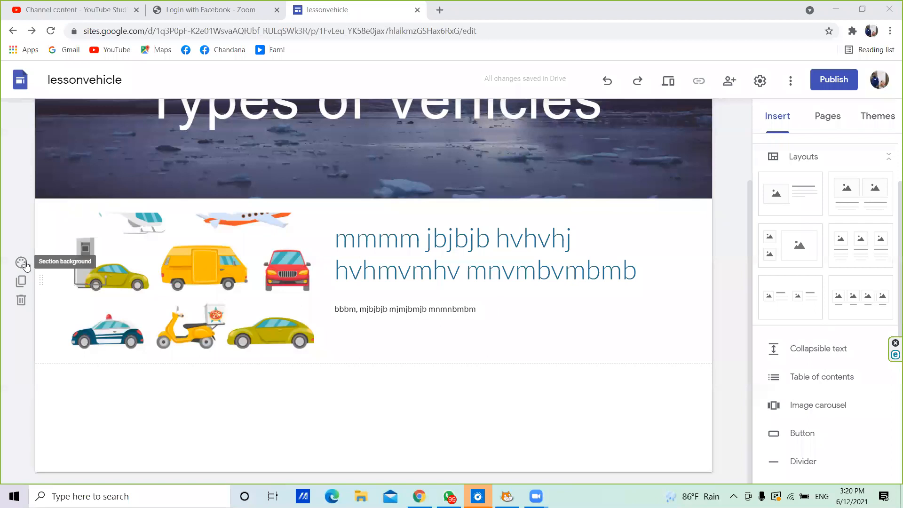
Set the background of the vehicle picture section to the uploaded image file "bg1"
left_click(21, 262)
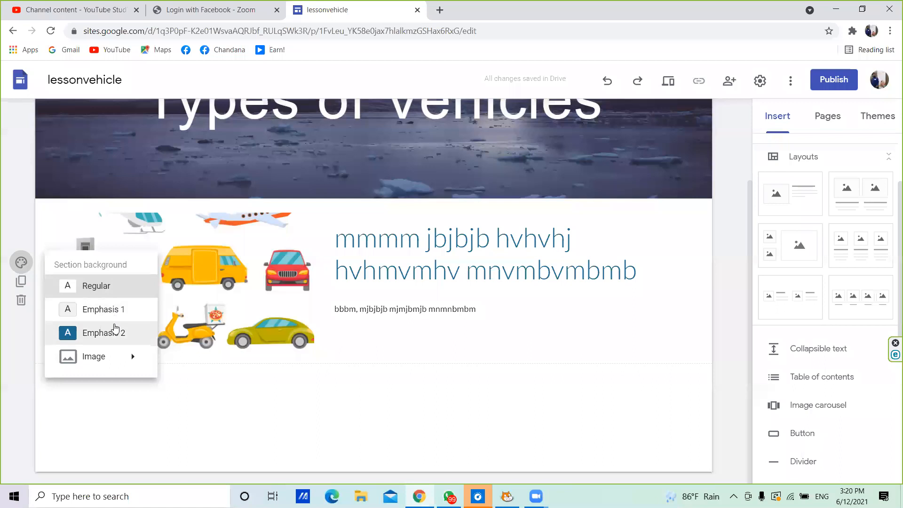
mouse_move(105, 363)
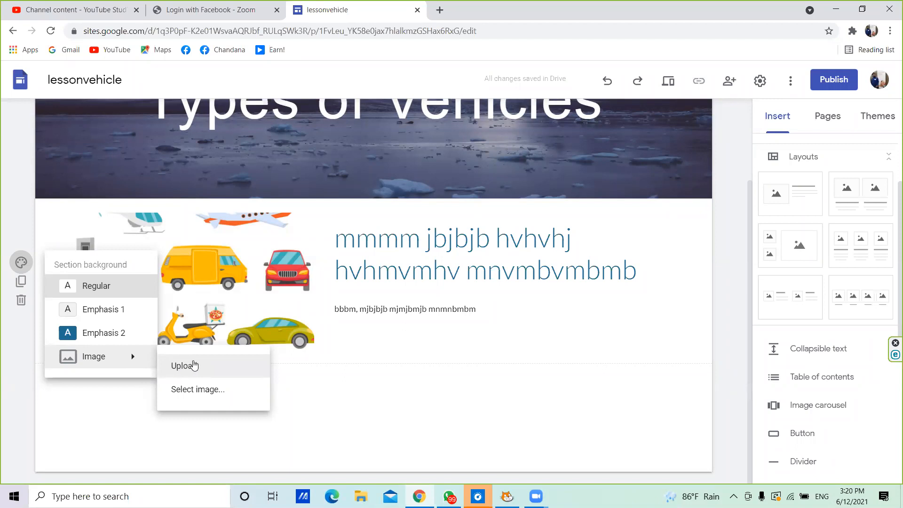
left_click(209, 367)
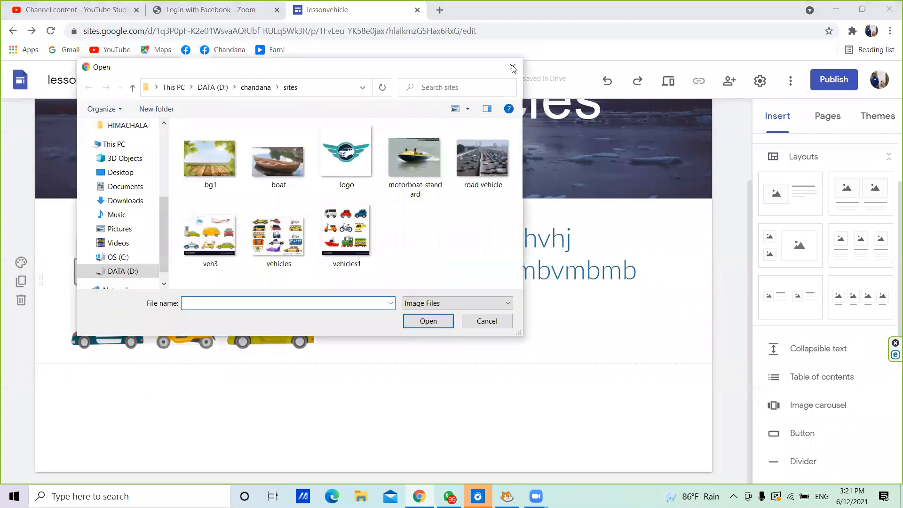
left_click(202, 129)
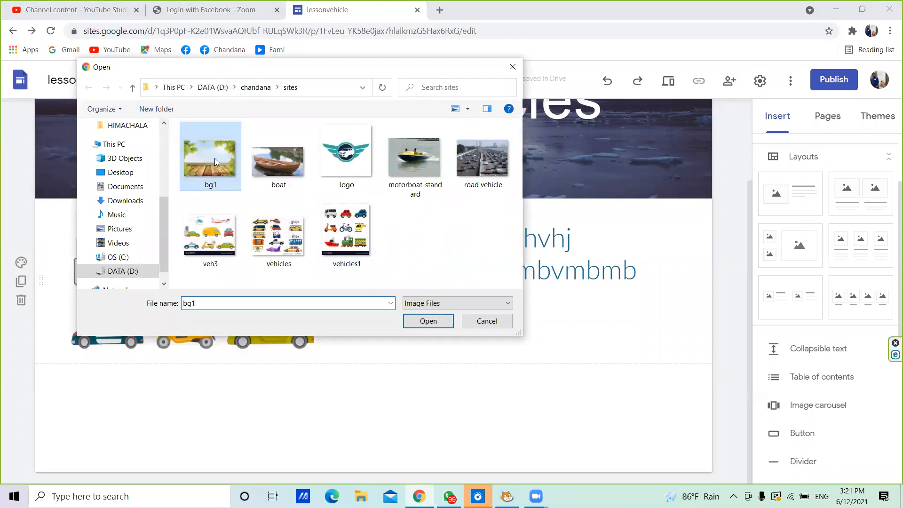
left_click(415, 322)
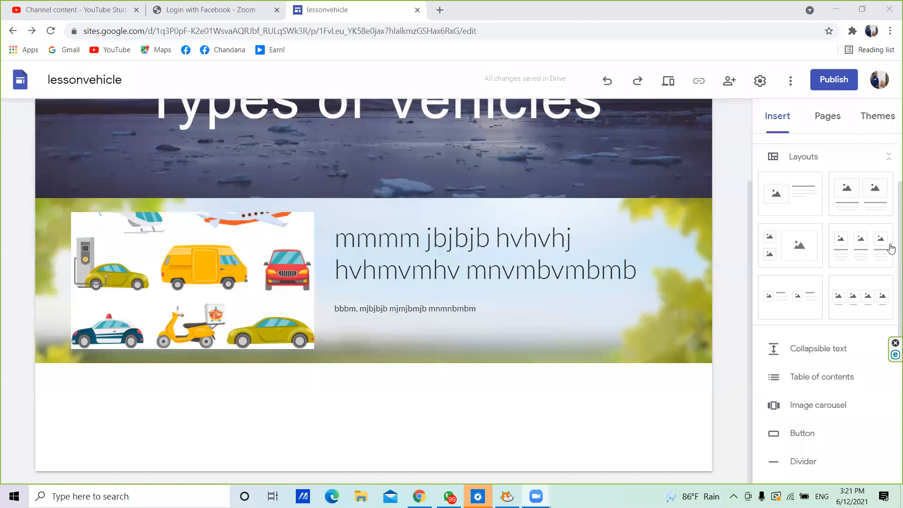
Add a text box below the vehicle picture section and fill it with placeholder text: a run of "m" followed by long runs of "n"
scroll(890, 254, "up", 3)
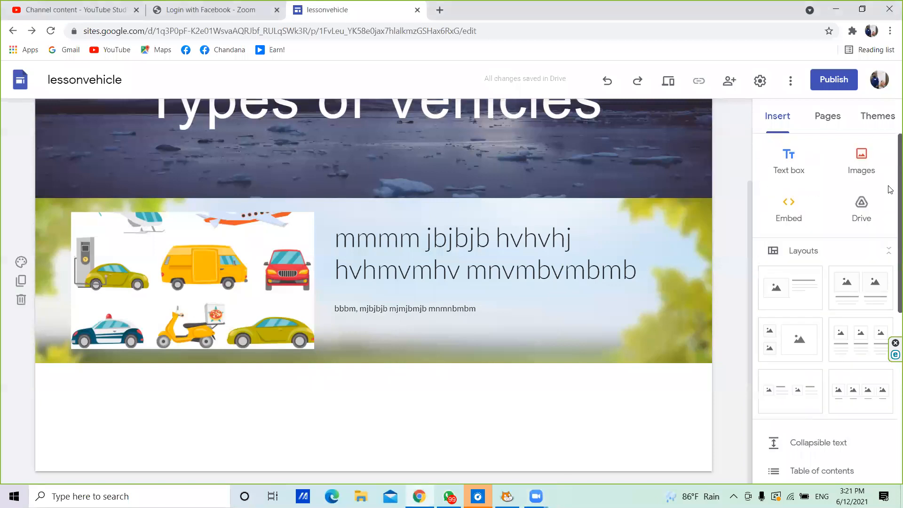
left_click(794, 164)
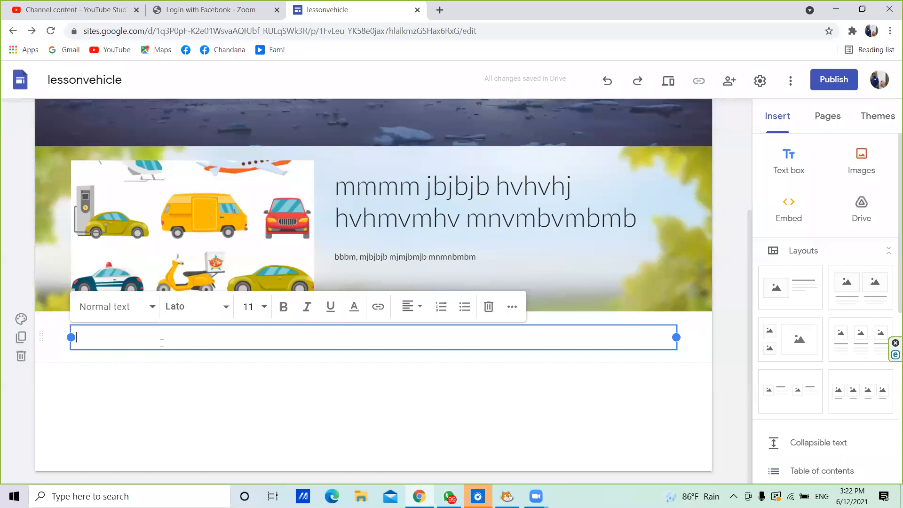
type("mmmmmmmmmmmmmmmm")
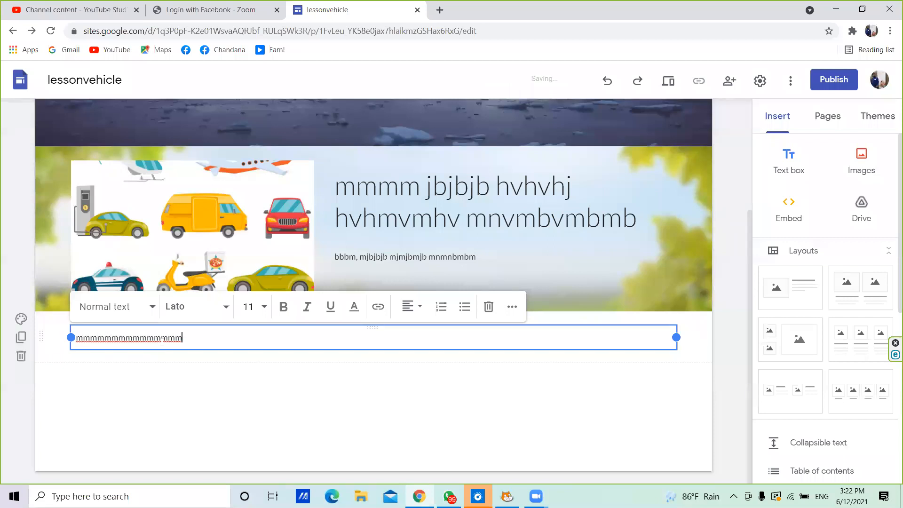
type(" nnnnnnnnnnnnnnnnnnnnnnnnnn n")
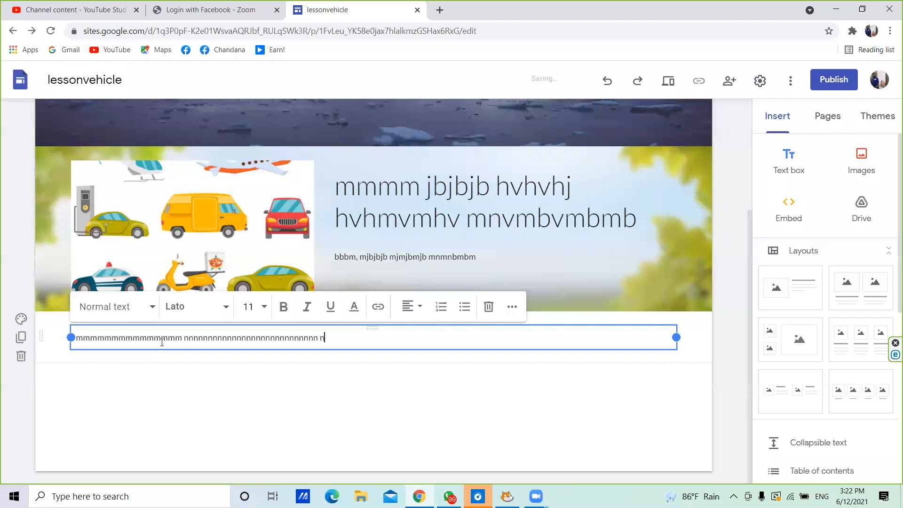
type("nnnnnnnnnnnnnnnnnnnnnnnnnnnnnnnnnnnnnnnnnnnnnnnnnnnnnnnnnnnnnnnnnnnnnnnnnnnnnnnnnnnnnnnnnnnnnnnnnnnnnnnnnnnnnnnnnnnnnnnnnnnnn")
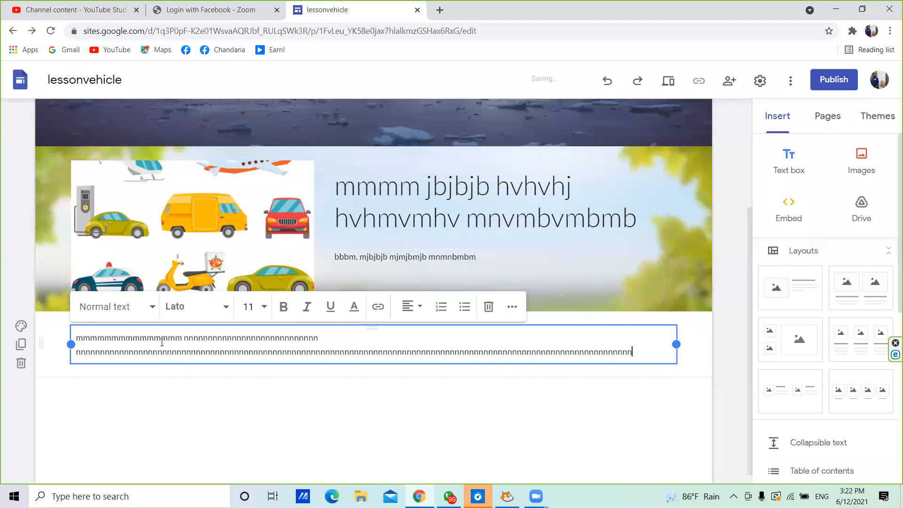
type("nnnnnnnnnnnnnnnnnnnn")
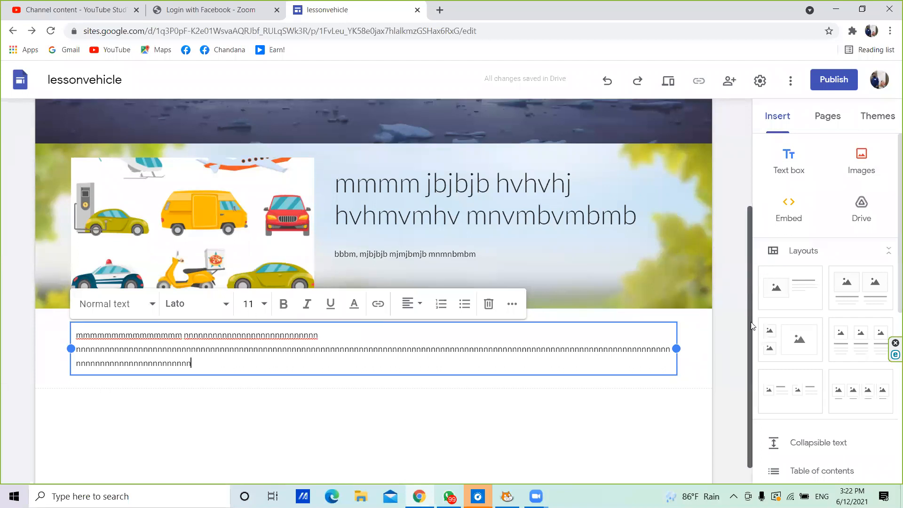
left_click_drag(750, 286, 750, 347)
left_click(417, 413)
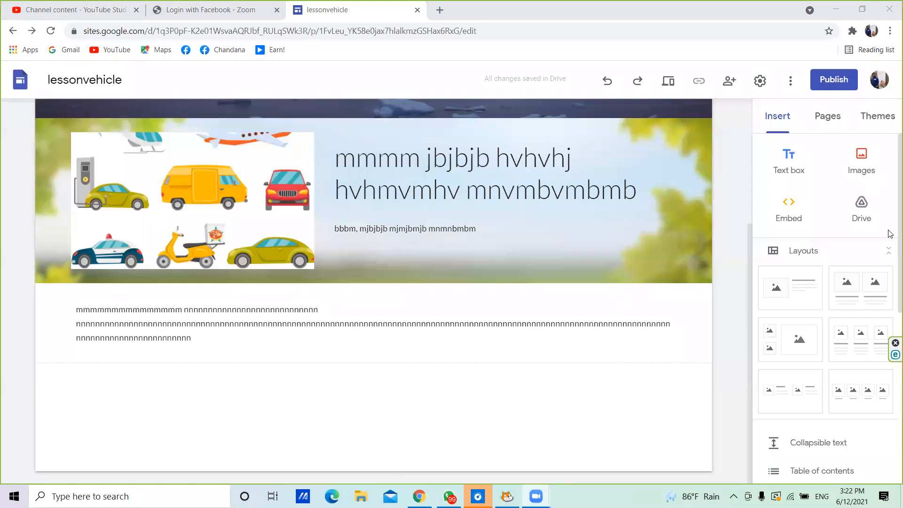
Start inserting a YouTube video below the text box and search the videos for "vehicle"
scroll(891, 235, "down", 3)
scroll(891, 235, "up", 3)
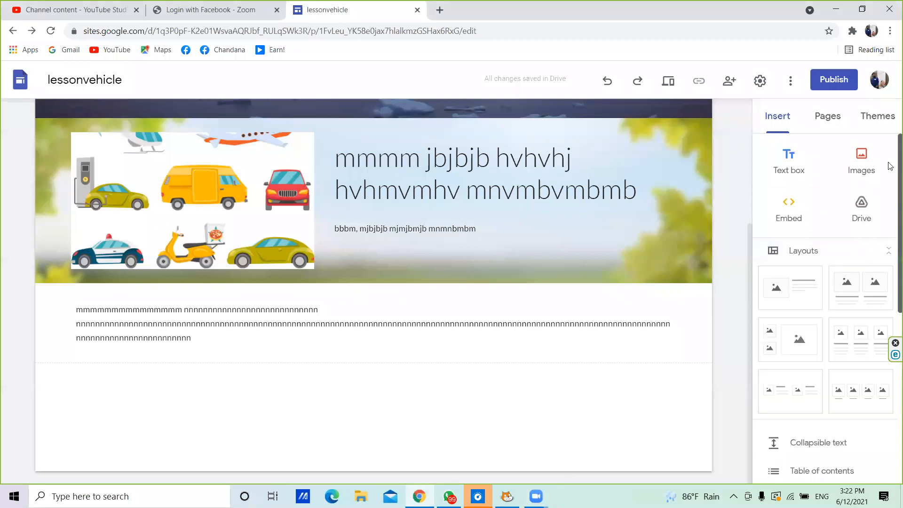
scroll(891, 166, "down", 3)
scroll(888, 141, "up", 3)
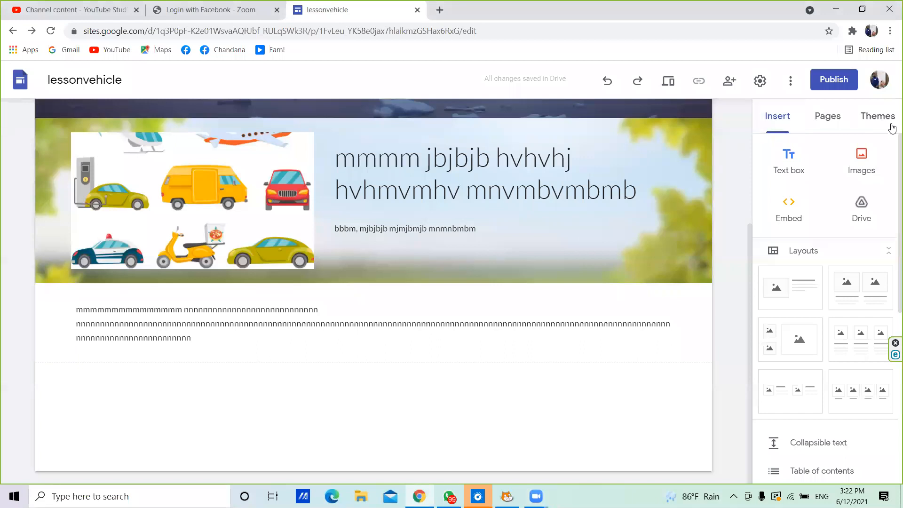
scroll(891, 143, "down", 4)
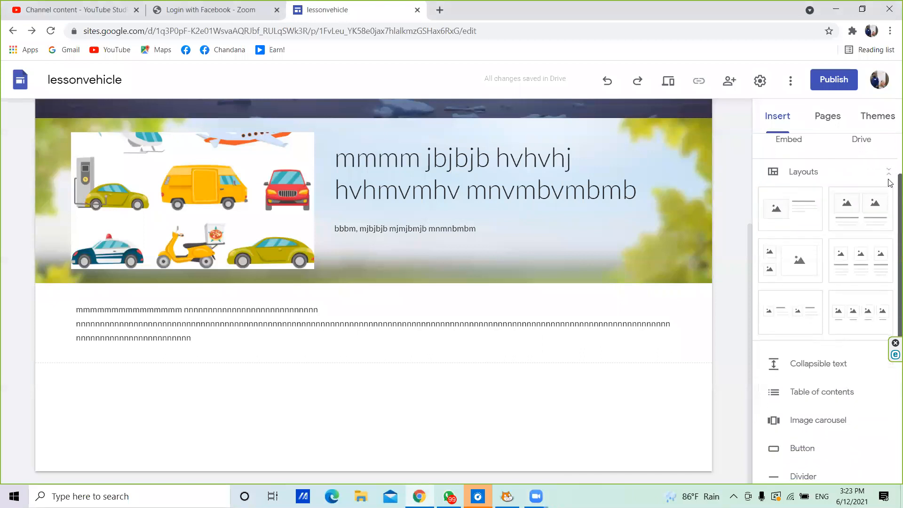
scroll(891, 257, "down", 3)
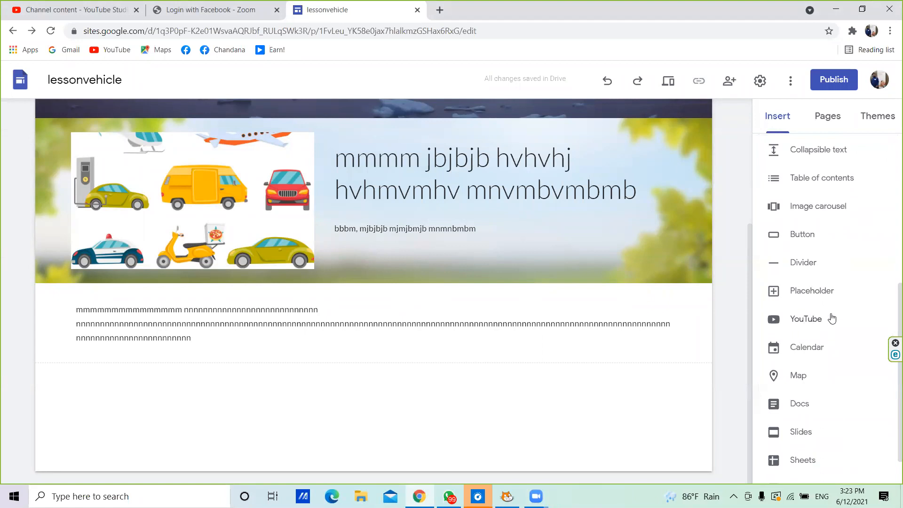
left_click(806, 321)
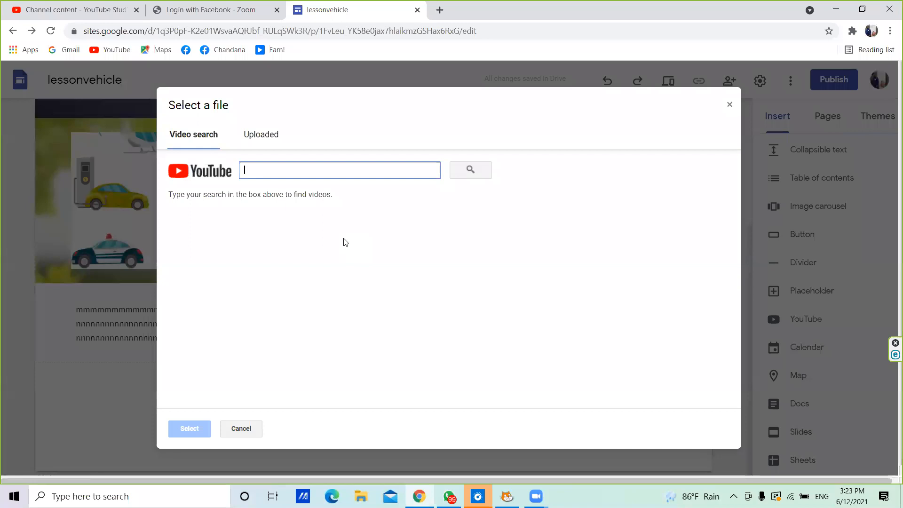
type("vehicle")
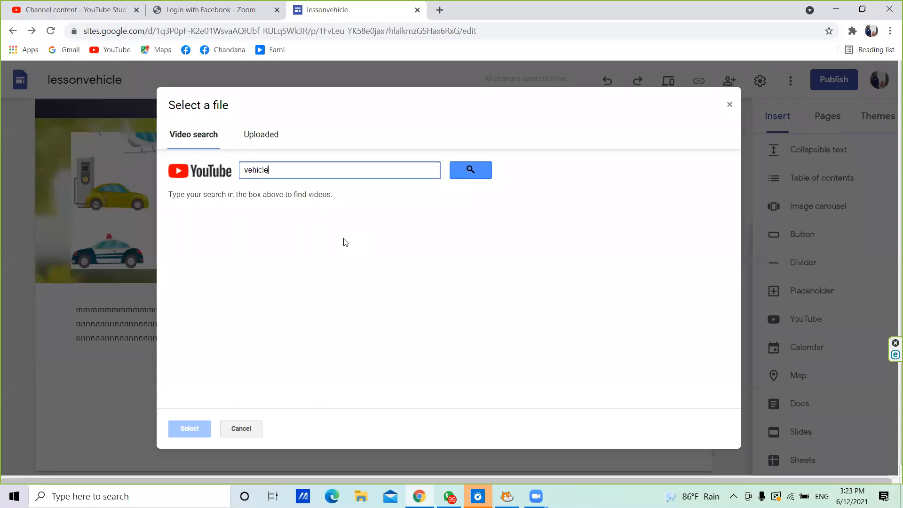
left_click(475, 170)
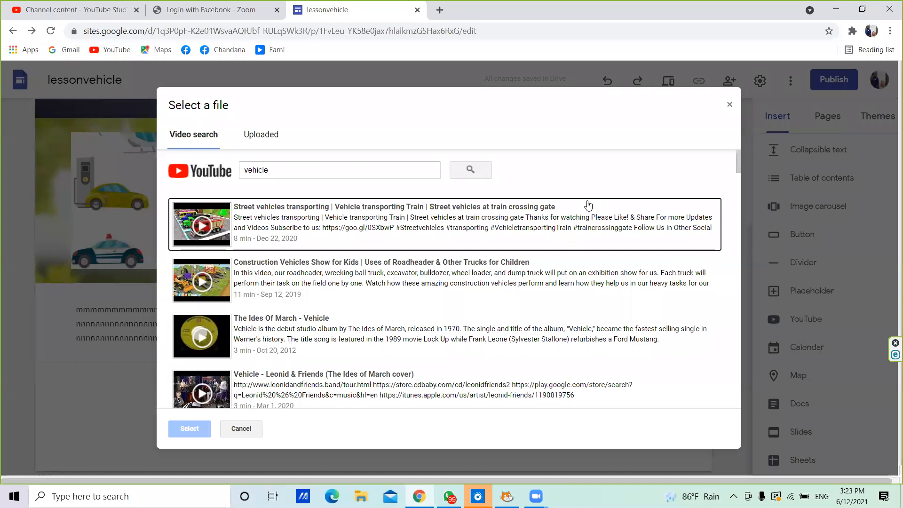
Insert the video "Street vehicles transporting | Vehicle transporting Train | Street vehicles at train crossing gate" into the page
left_click(385, 221)
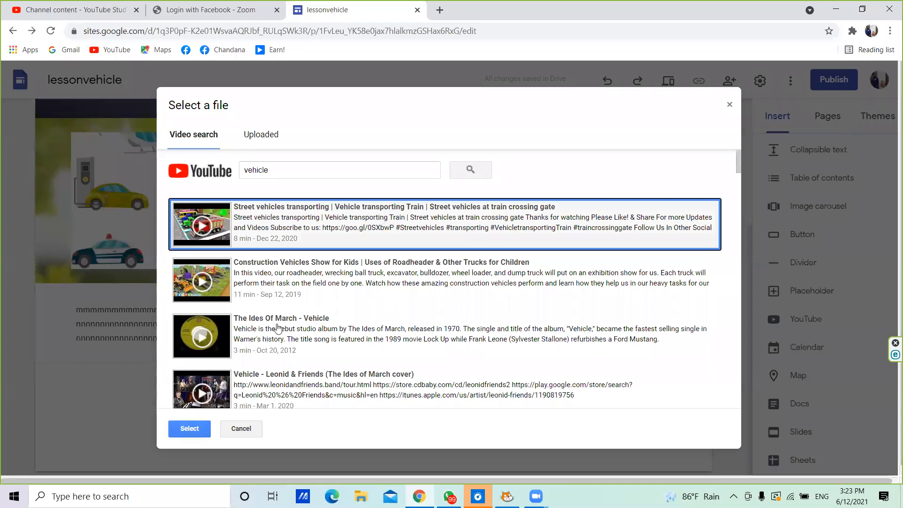
left_click(189, 429)
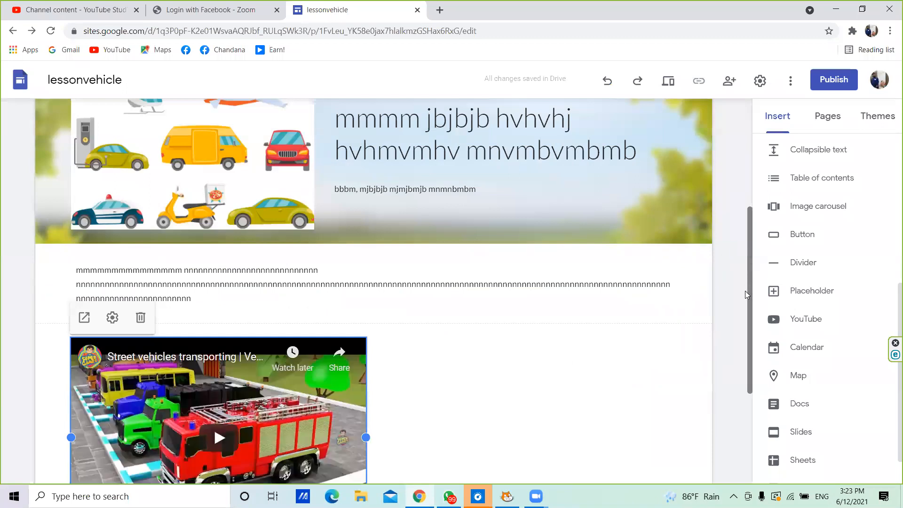
scroll(746, 290, "down", 2)
left_click_drag(745, 294, 745, 294)
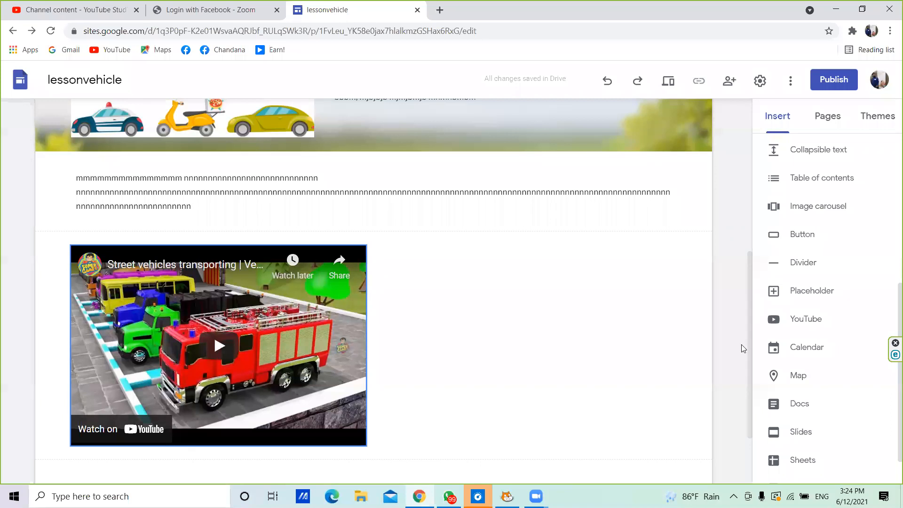
scroll(426, 125, "down", 2)
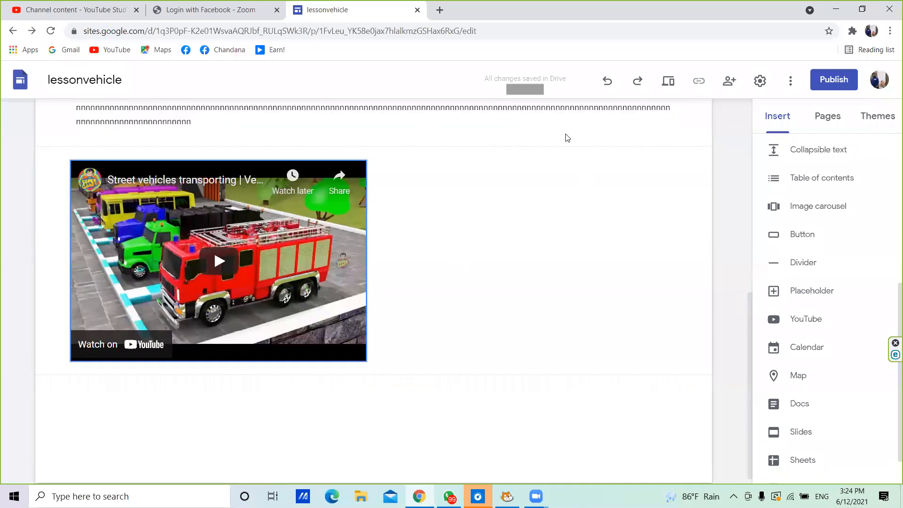
left_click(606, 200)
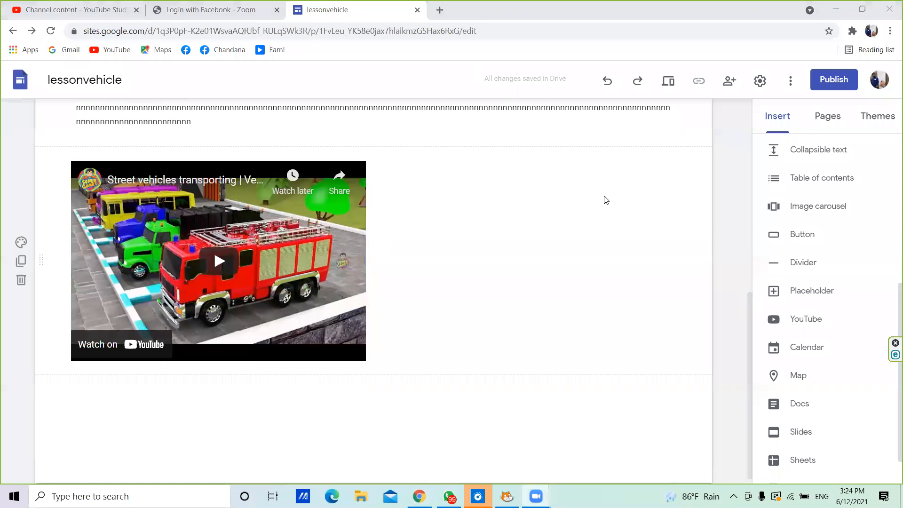
Insert an empty placeholder and move it into the video's section, directly beside the YouTube video
left_click(781, 118)
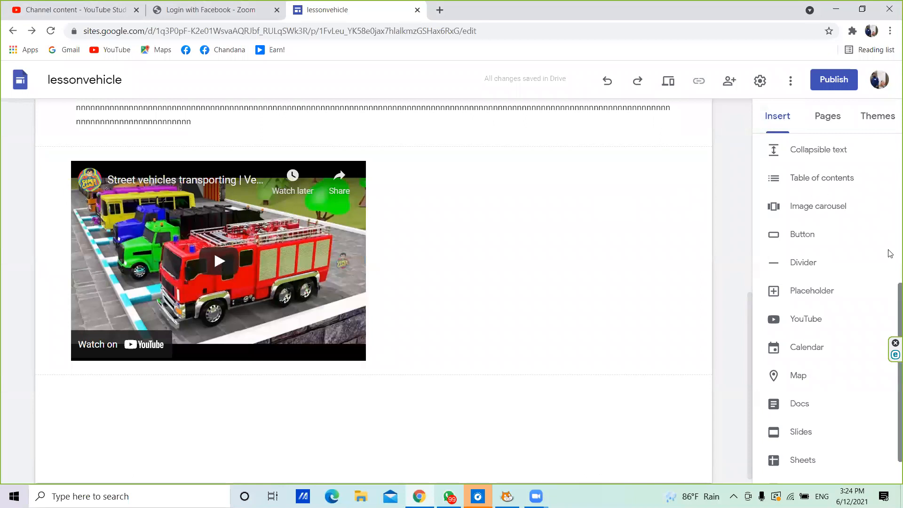
scroll(888, 264, "up", 2)
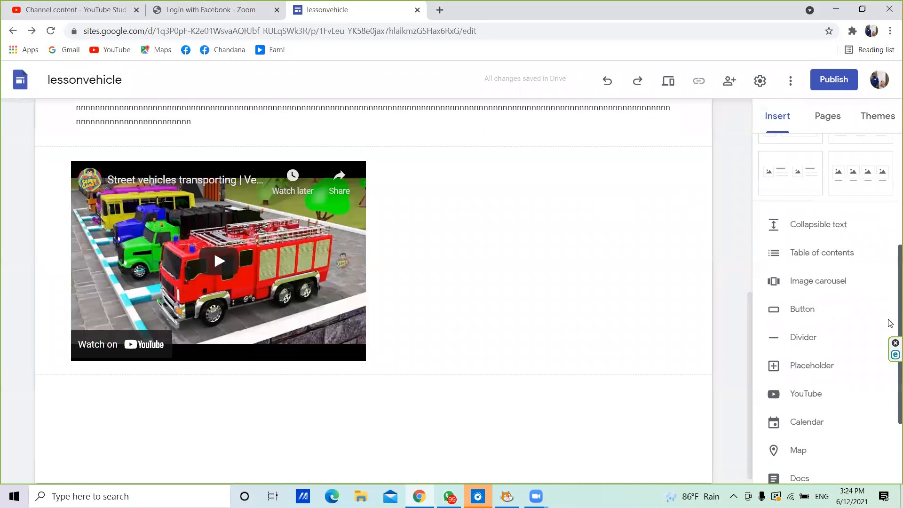
scroll(889, 323, "down", 3)
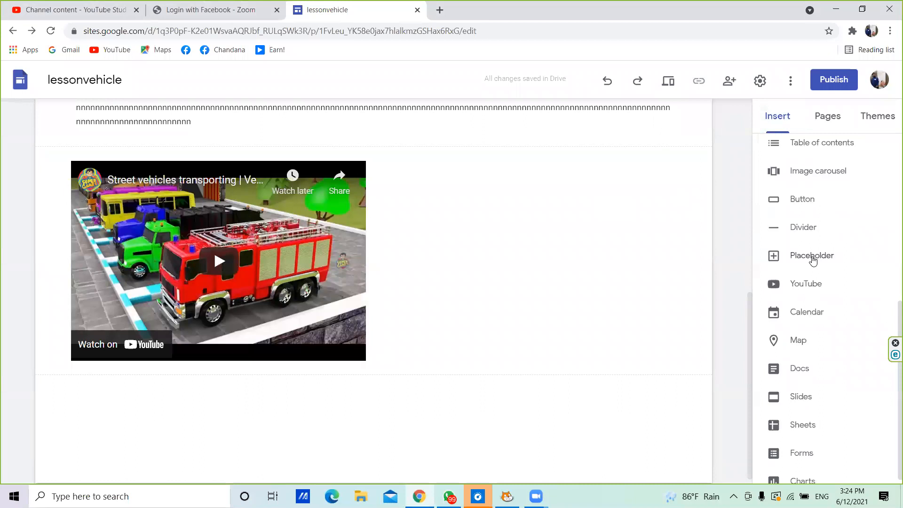
left_click(812, 257)
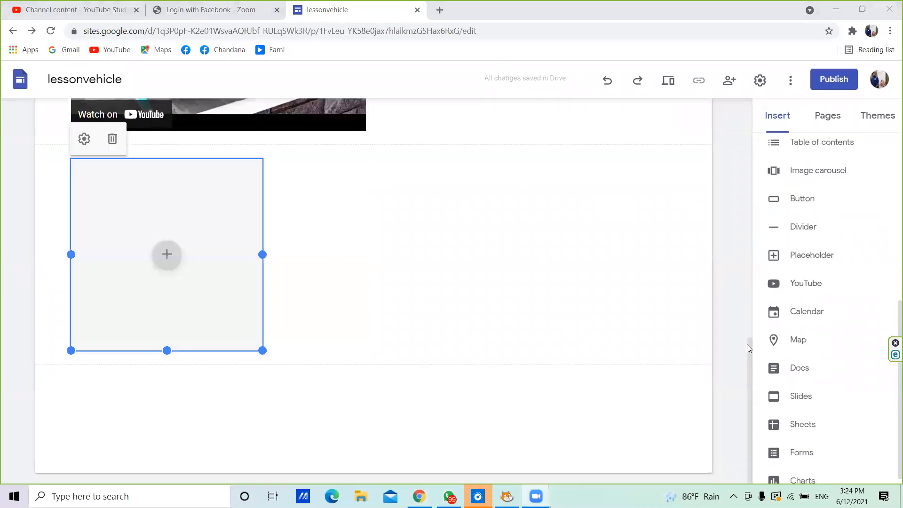
left_click_drag(749, 359, 757, 337)
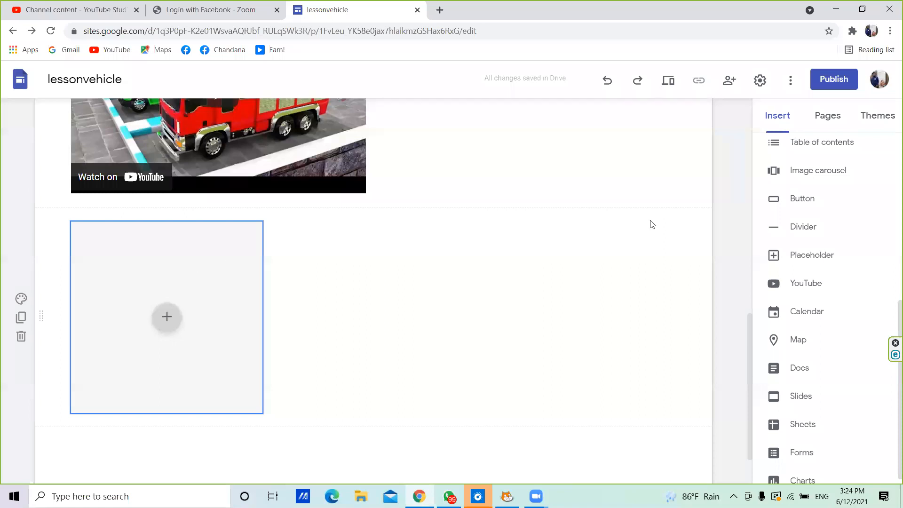
left_click_drag(748, 330, 747, 283)
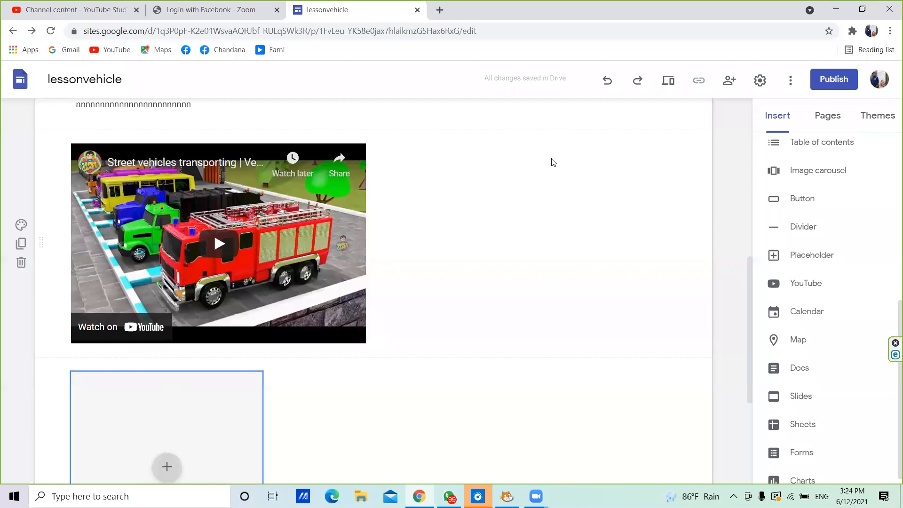
left_click(532, 174)
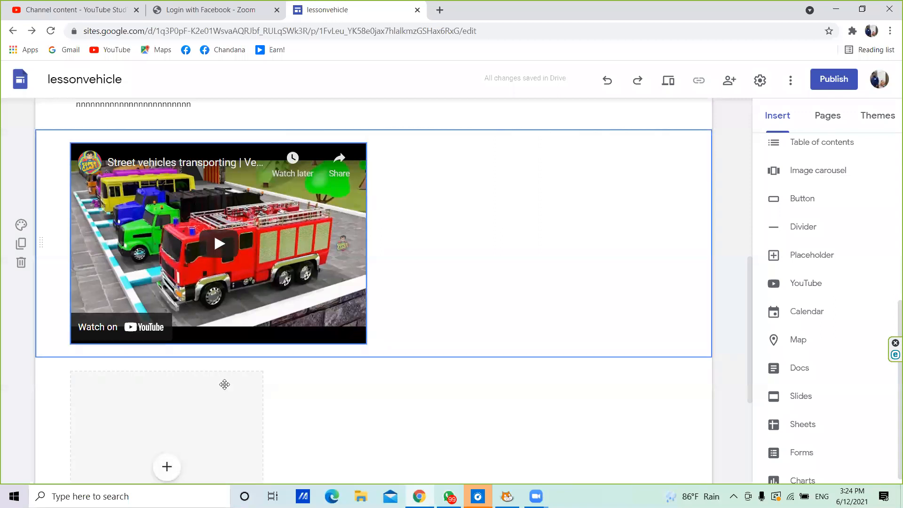
left_click_drag(190, 414, 412, 423)
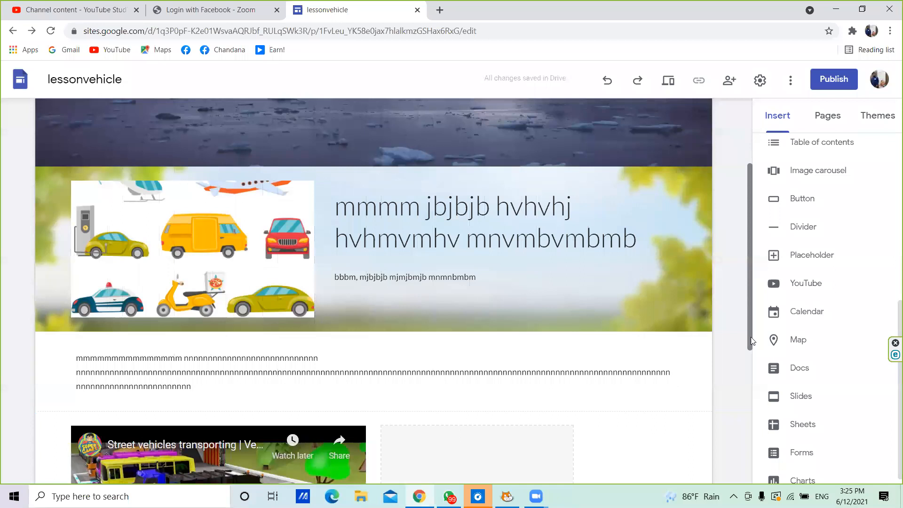
Upload the "vehicles1" picture from the sites folder into the placeholder beside the video and enlarge it to match the video's size
scroll(754, 344, "down", 3)
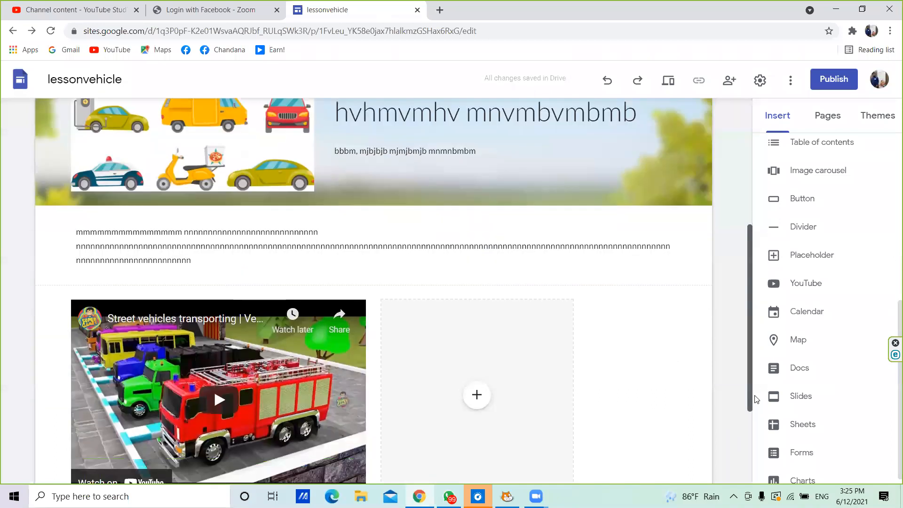
left_click(534, 379)
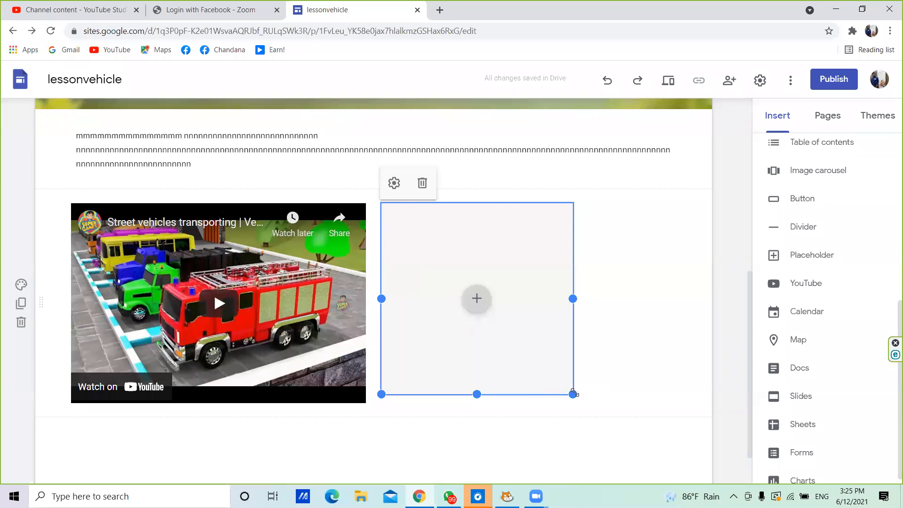
left_click(477, 300)
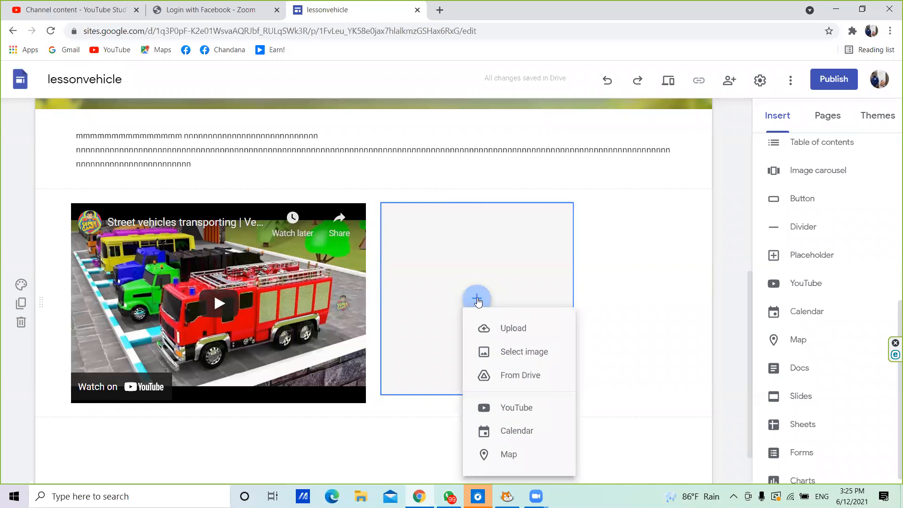
left_click(516, 328)
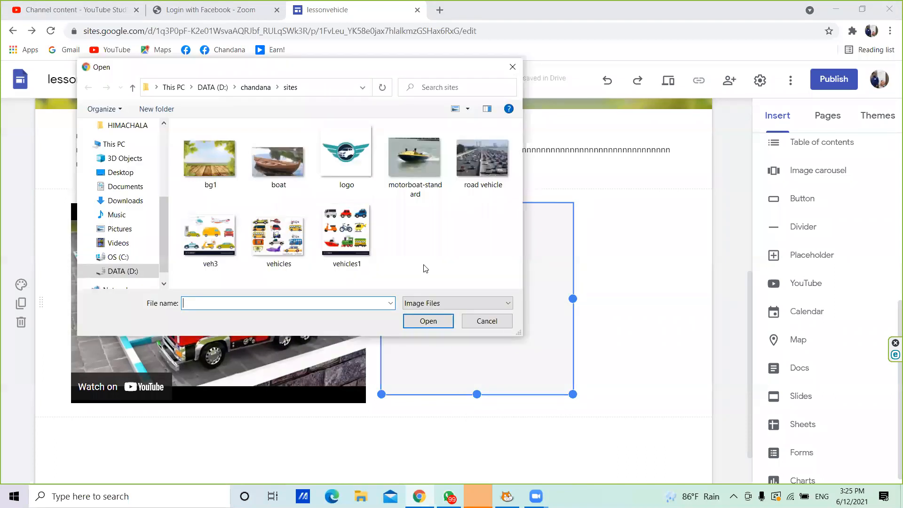
left_click(346, 247)
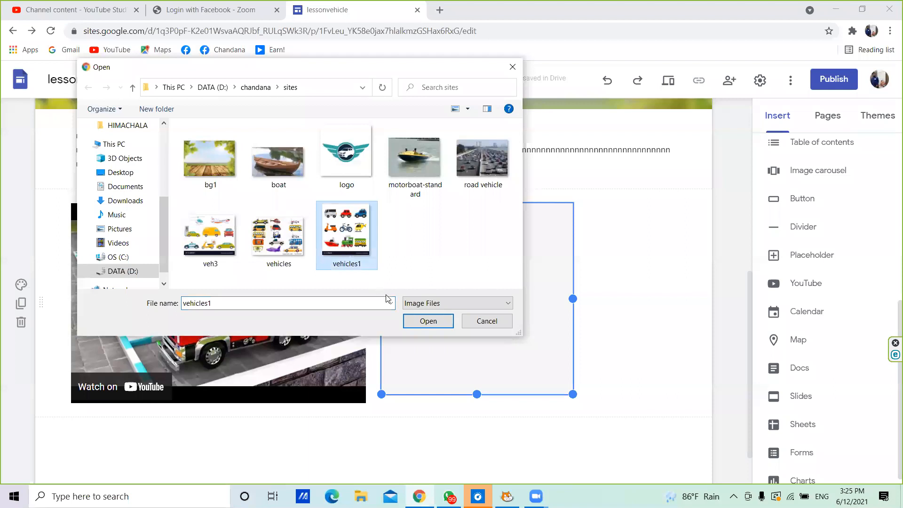
left_click(429, 324)
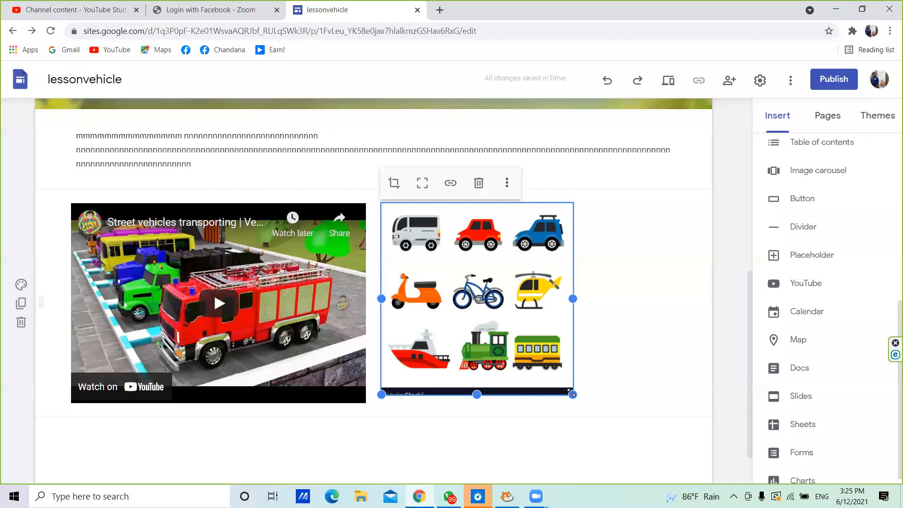
left_click_drag(573, 394, 677, 402)
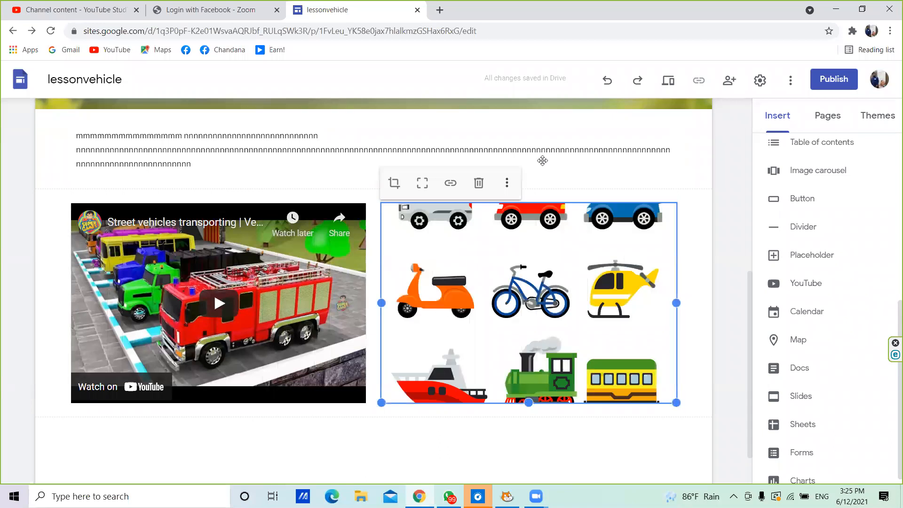
left_click(705, 236)
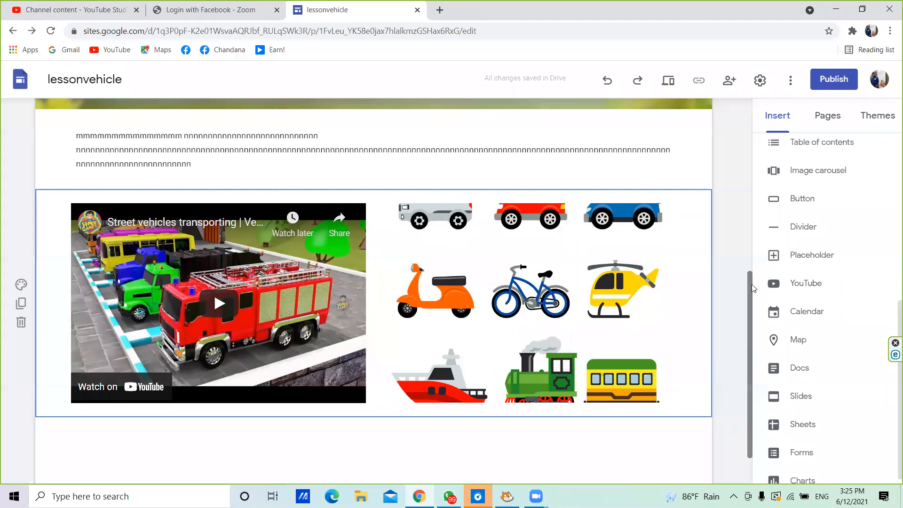
Review the page from its header down to the section with the YouTube video and vehicle picture
scroll(749, 254, "up", 3)
scroll(739, 186, "up", 5)
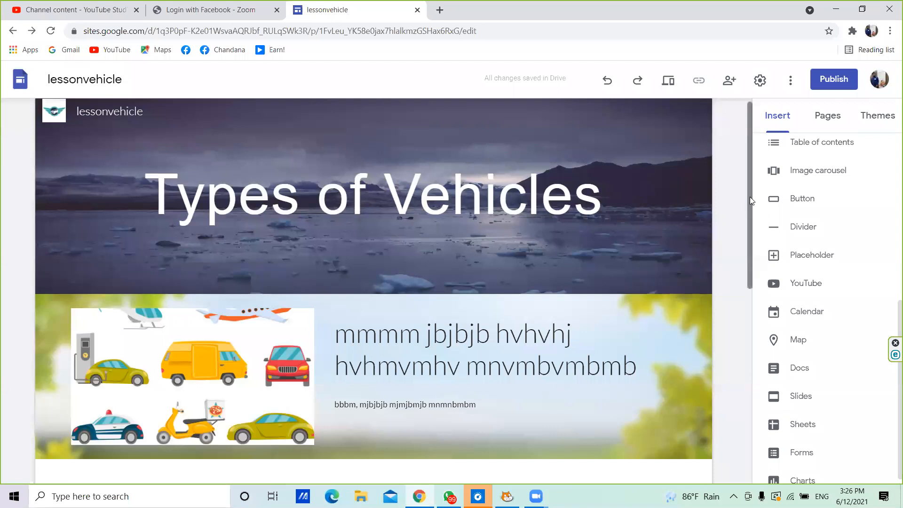
scroll(750, 197, "down", 2)
scroll(758, 295, "down", 3)
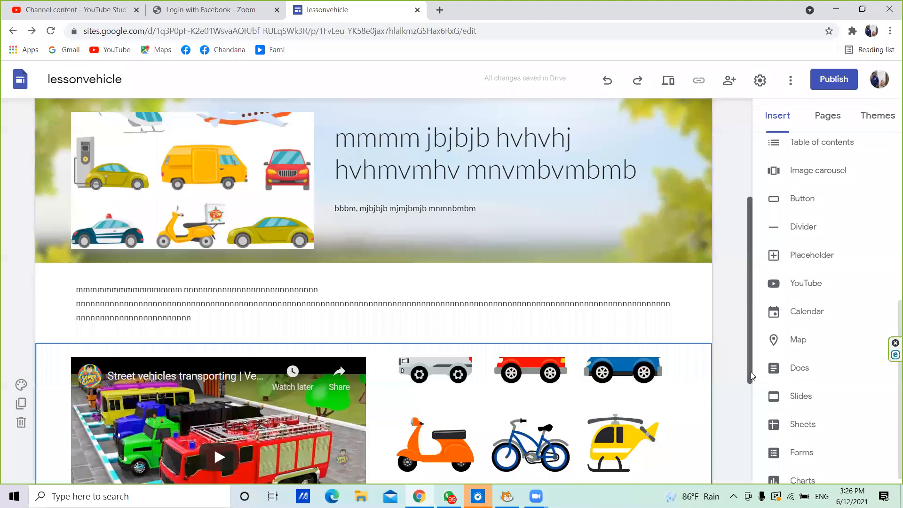
scroll(742, 392, "down", 4)
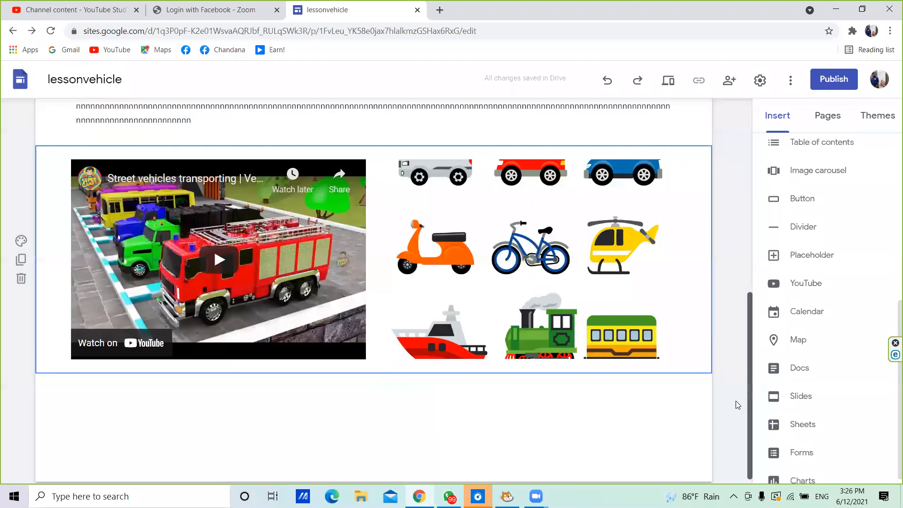
scroll(737, 405, "down", 1)
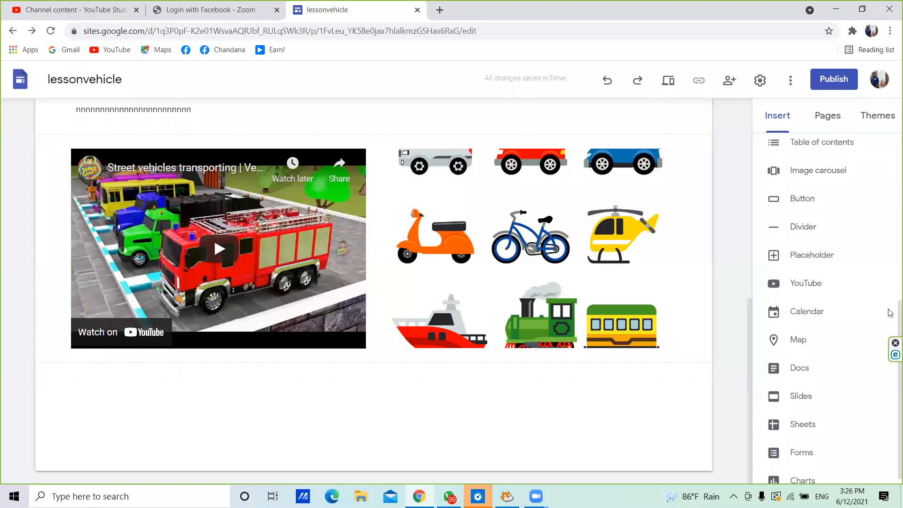
Insert a map of "Polgolla, Sri Lanka" below the video section and enlarge it to span the full content width
left_click_drag(889, 309, 888, 359)
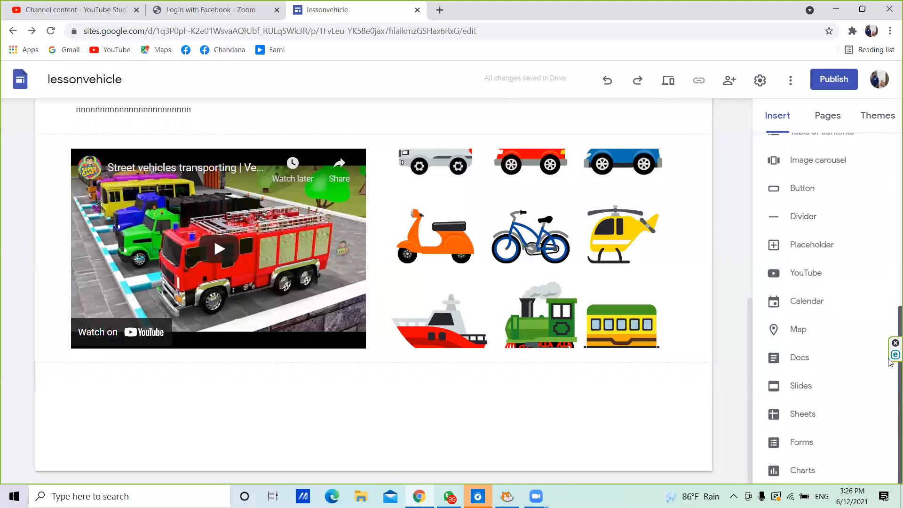
left_click(798, 331)
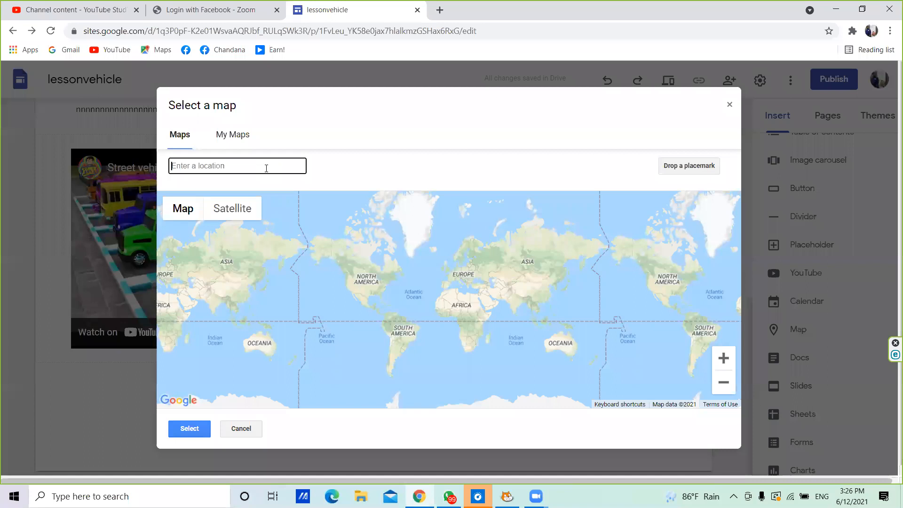
type("Poll")
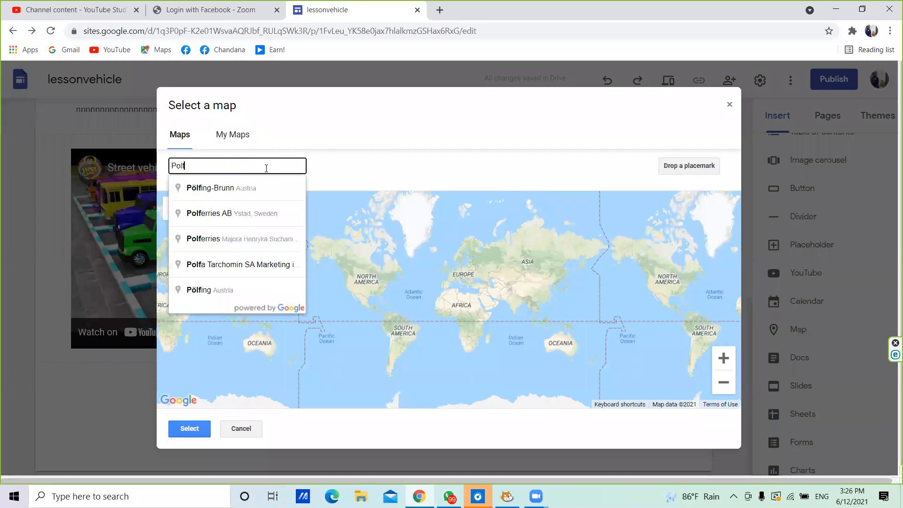
key("BackSpace")
type("g")
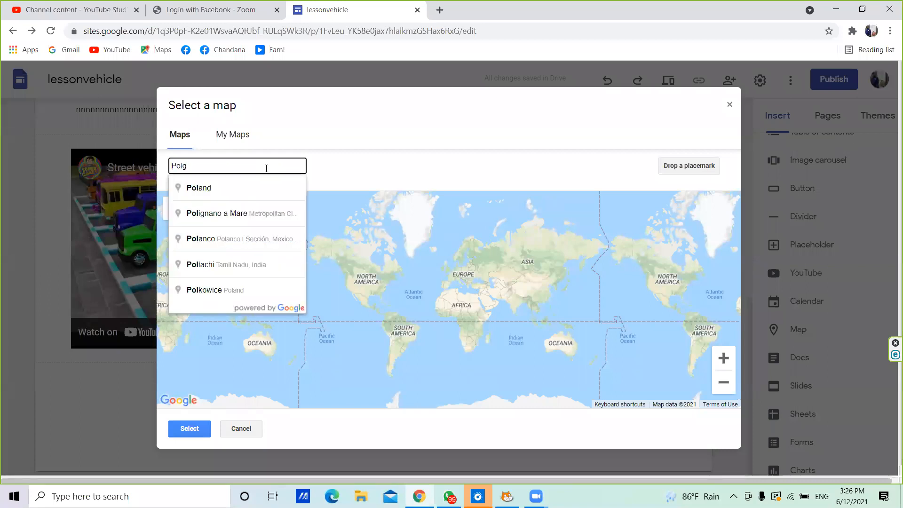
type("oll")
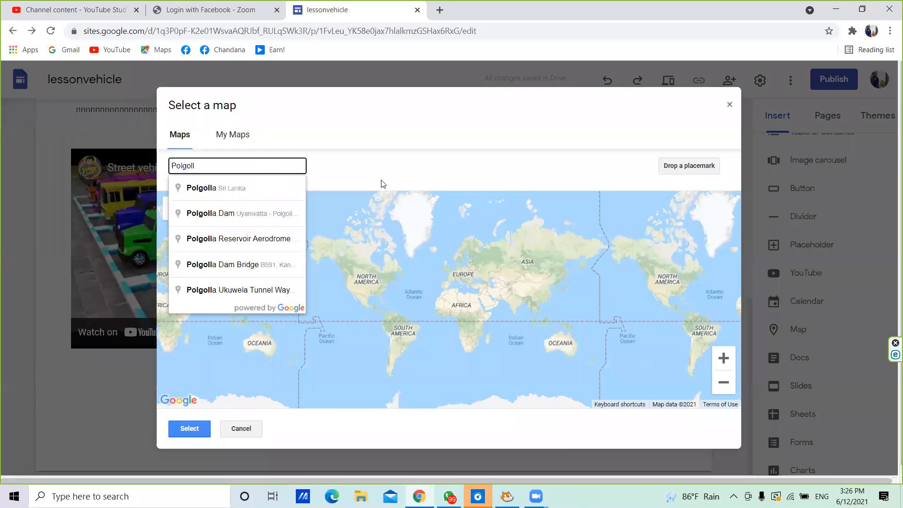
key("Return")
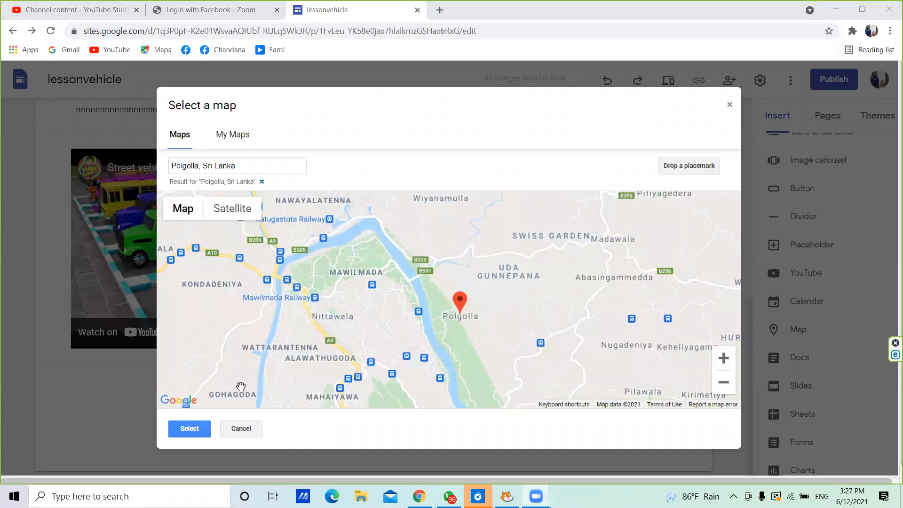
left_click(188, 429)
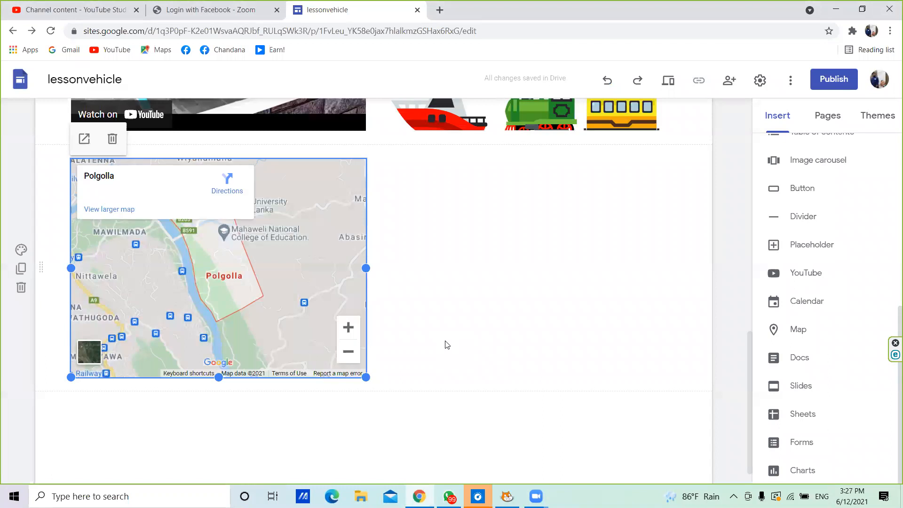
left_click_drag(366, 377, 691, 417)
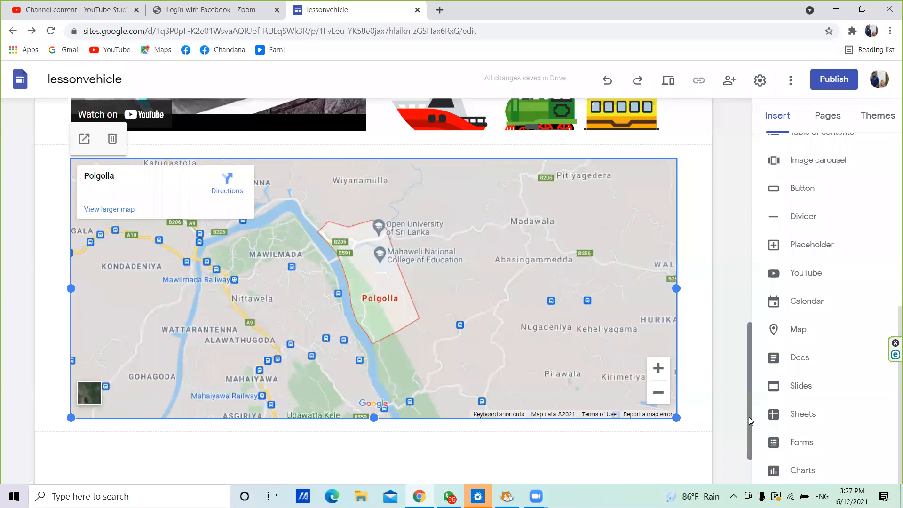
Look over the whole page, from the "Types of Vehicles" header to the map section
left_click_drag(749, 416, 757, 321)
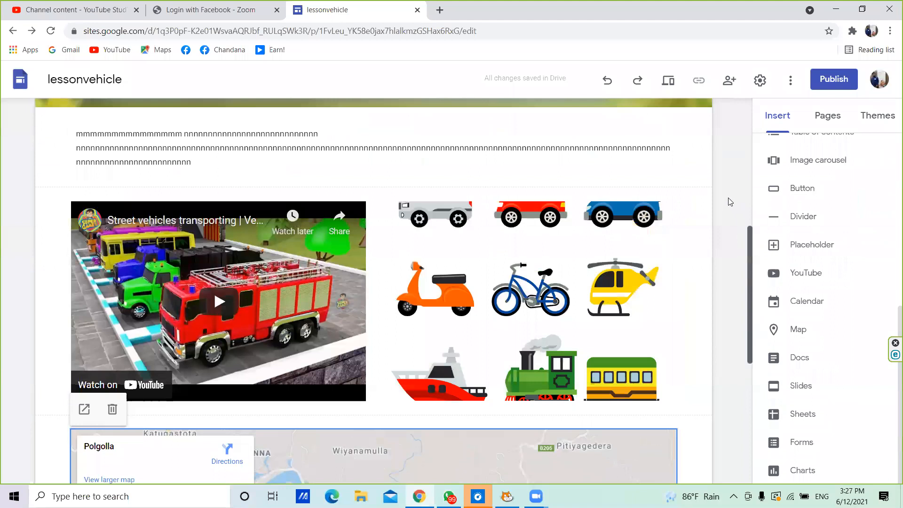
left_click_drag(752, 288, 775, 427)
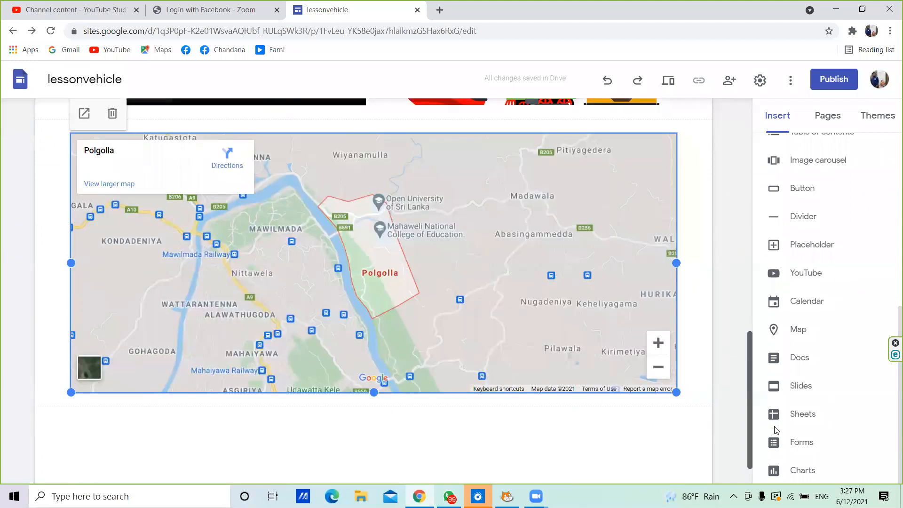
scroll(728, 188, "up", 10)
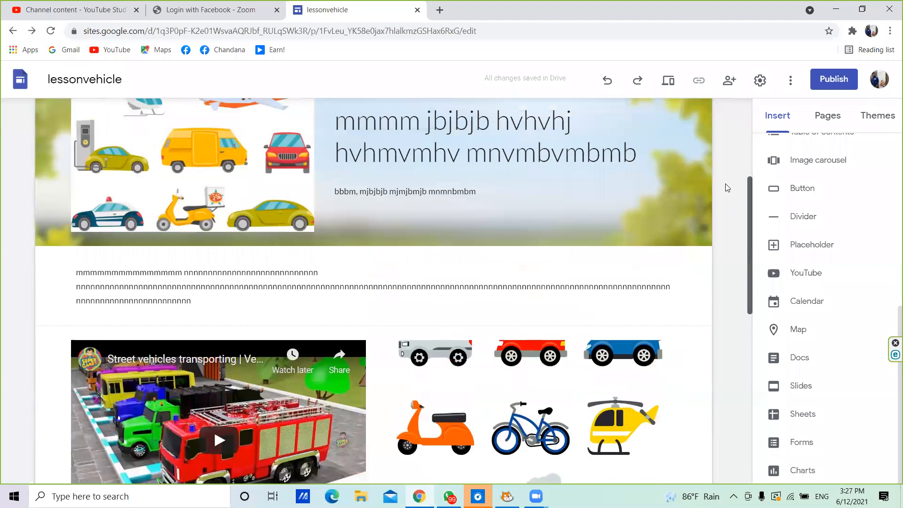
scroll(728, 187, "up", 5)
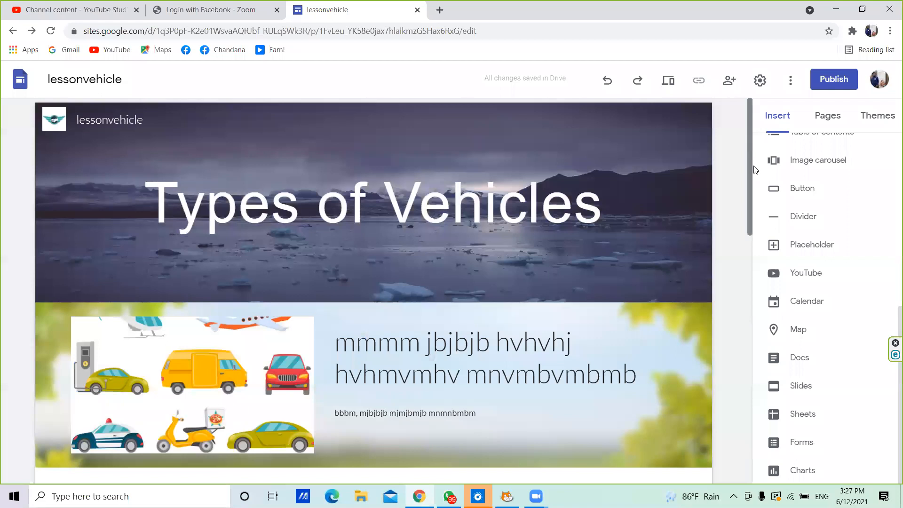
scroll(745, 179, "down", 4)
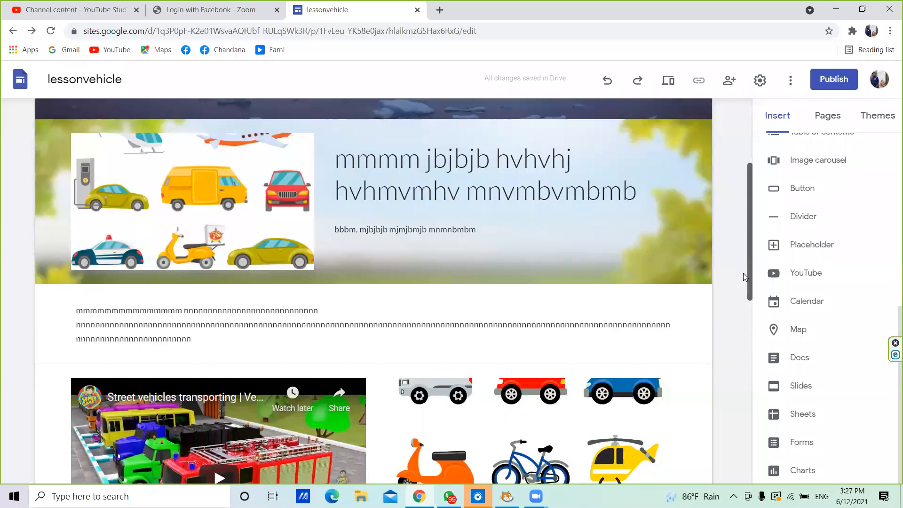
scroll(743, 346, "down", 8)
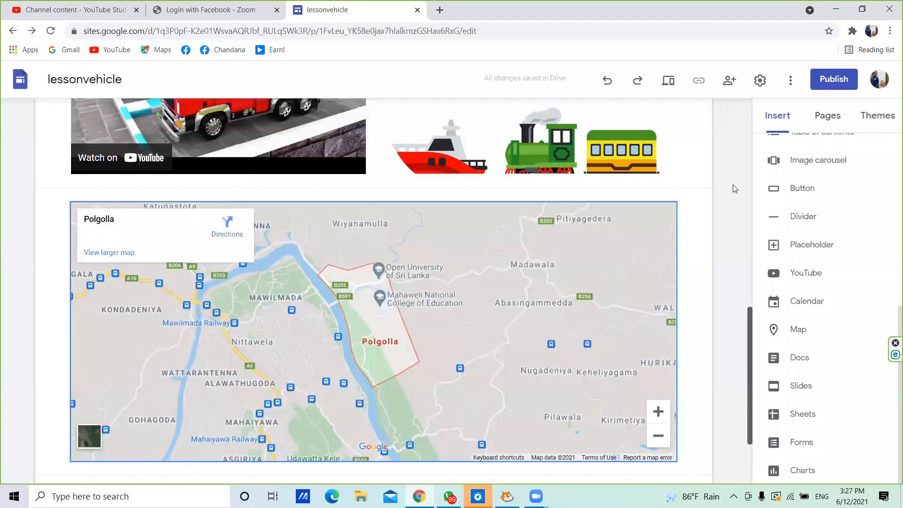
scroll(716, 127, "up", 8)
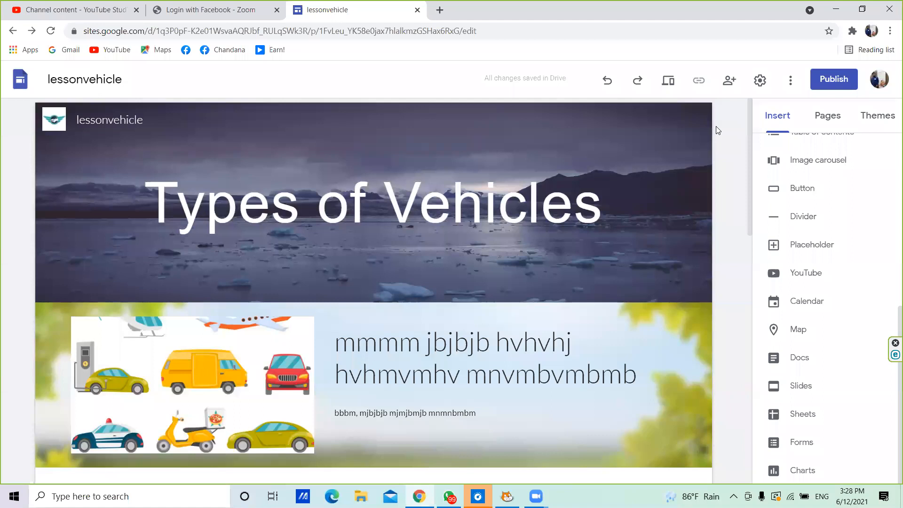
Preview the site, check all sections from the header to the map, and return to editing
left_click(672, 85)
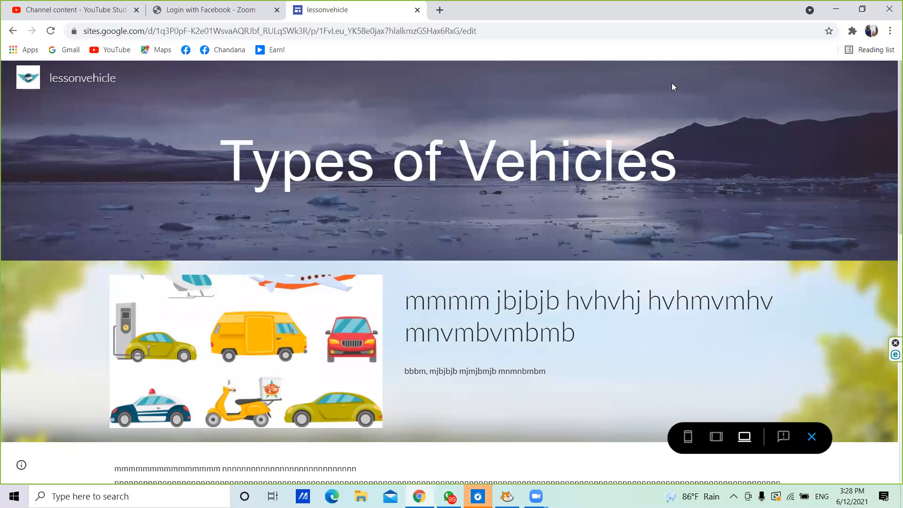
scroll(889, 90, "down", 3)
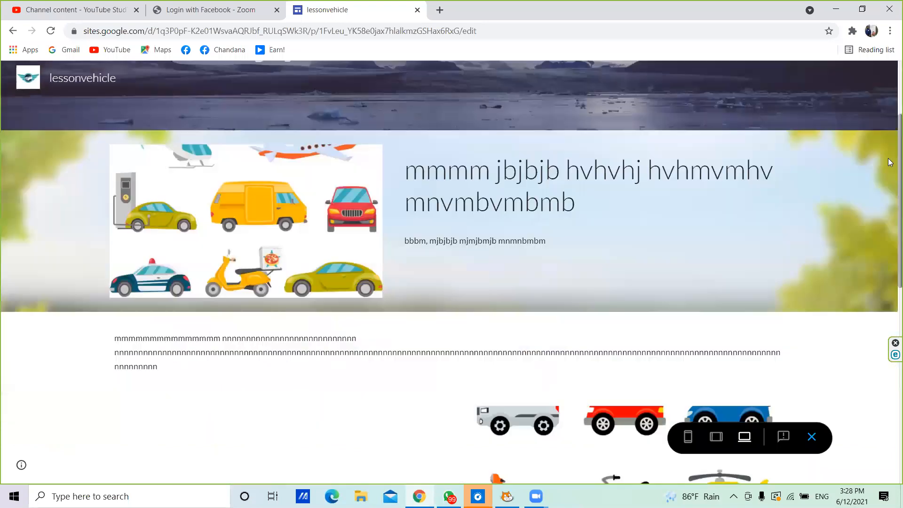
scroll(891, 381, "down", 10)
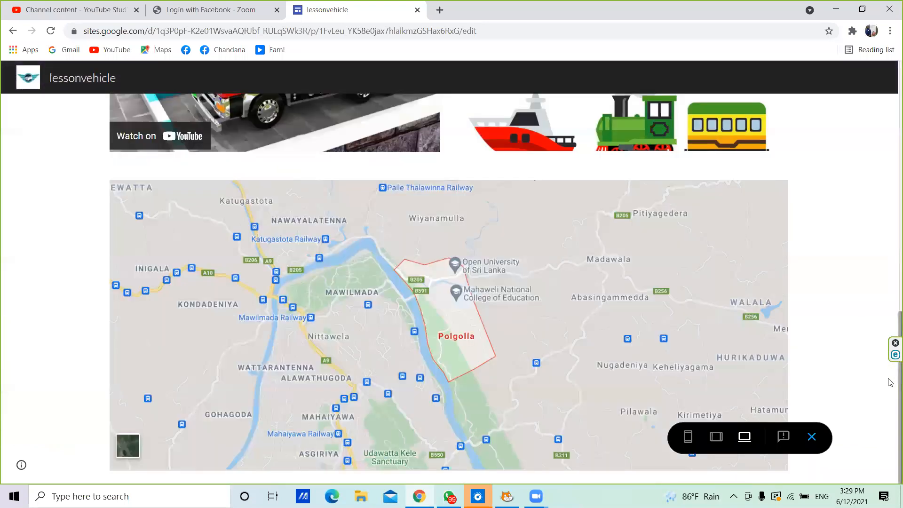
scroll(891, 70, "up", 12)
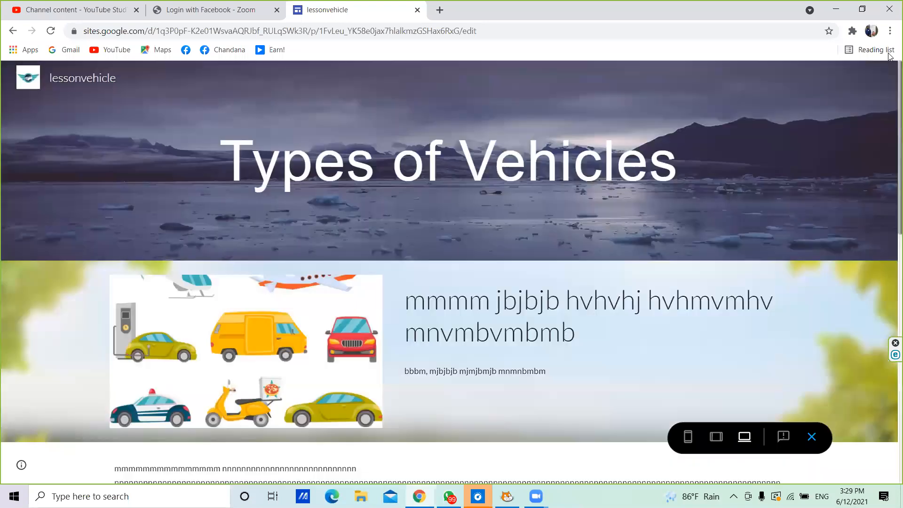
scroll(890, 138, "down", 1)
scroll(890, 142, "down", 1)
scroll(891, 254, "down", 8)
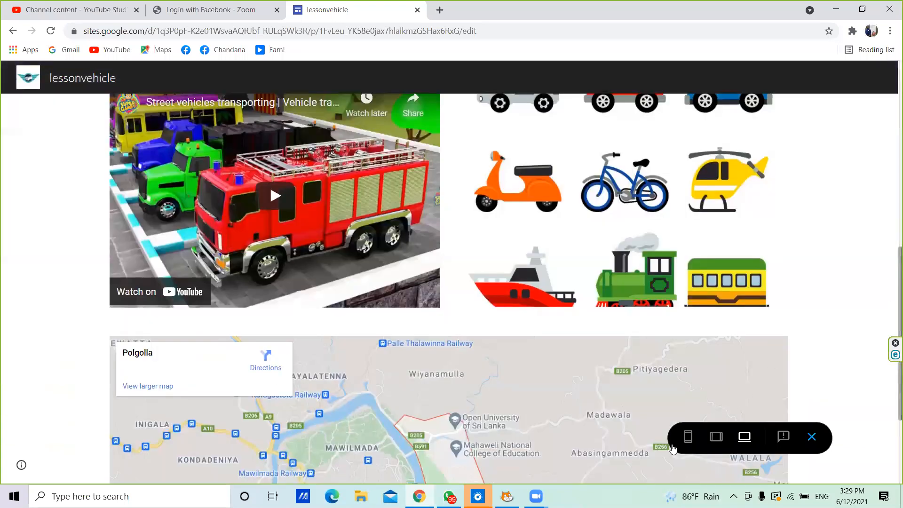
scroll(706, 457, "down", 1)
left_click(811, 440)
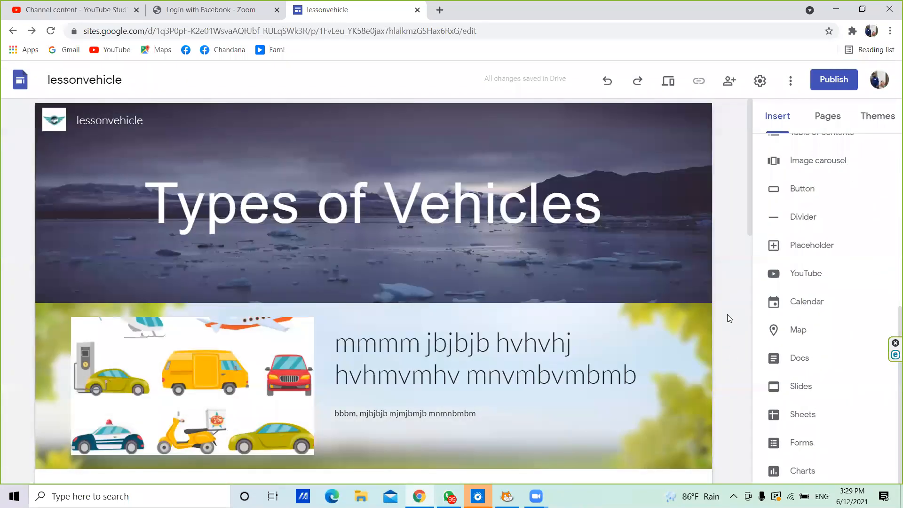
left_click_drag(751, 174, 754, 78)
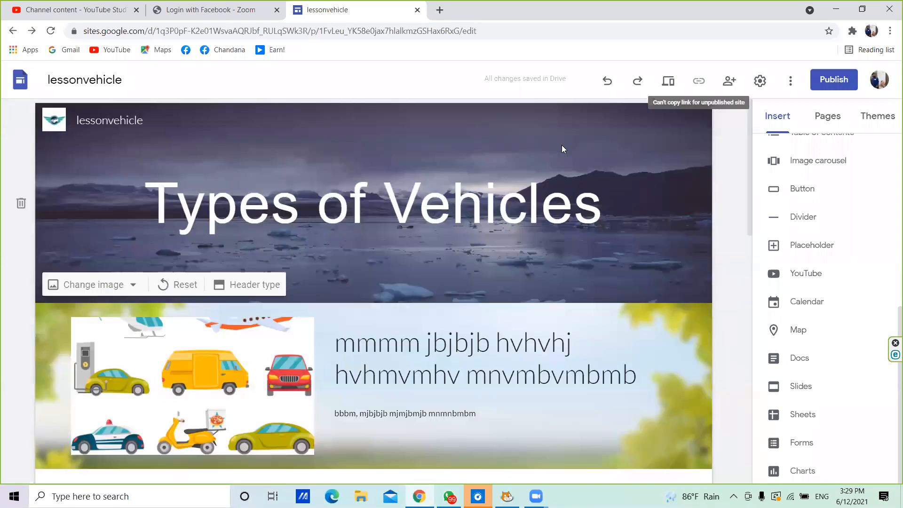
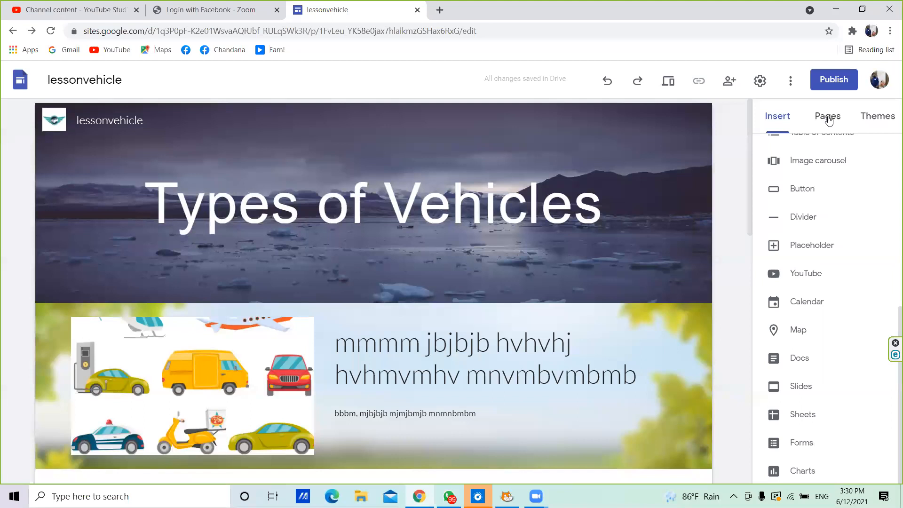
Add a new page named "Land" to the site
left_click(829, 121)
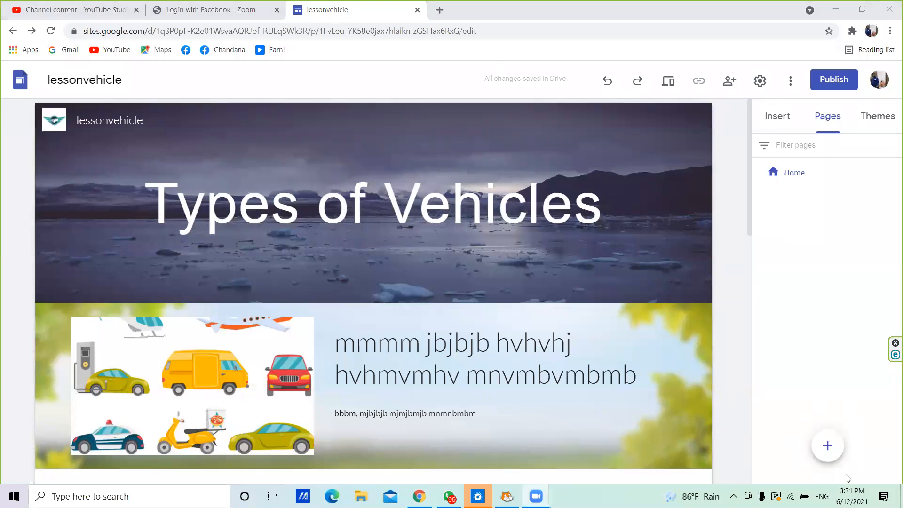
left_click(827, 457)
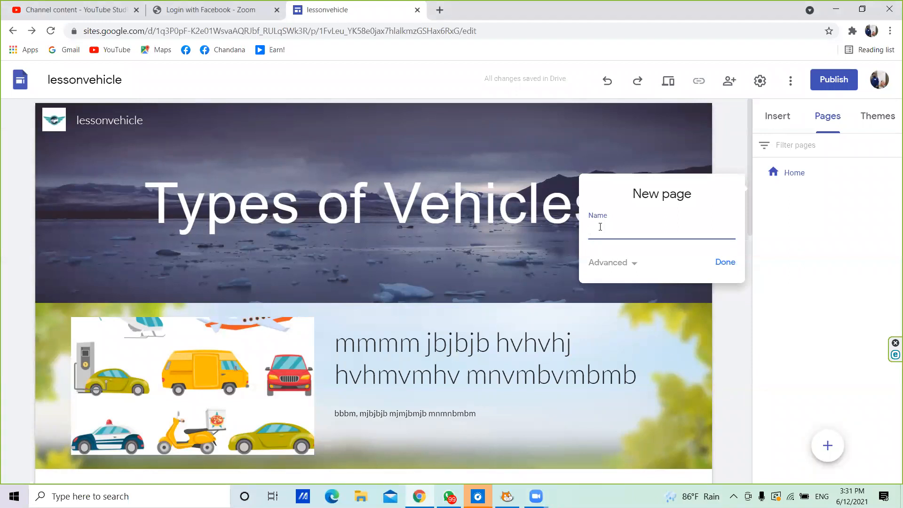
type("Land")
left_click(726, 269)
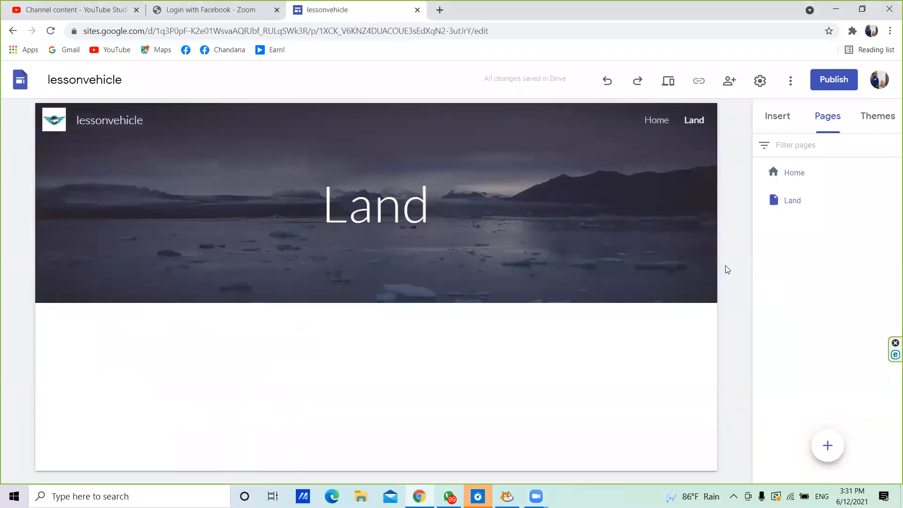
Test the site navigation by switching to the Home page and back to the Land page
mouse_move(683, 180)
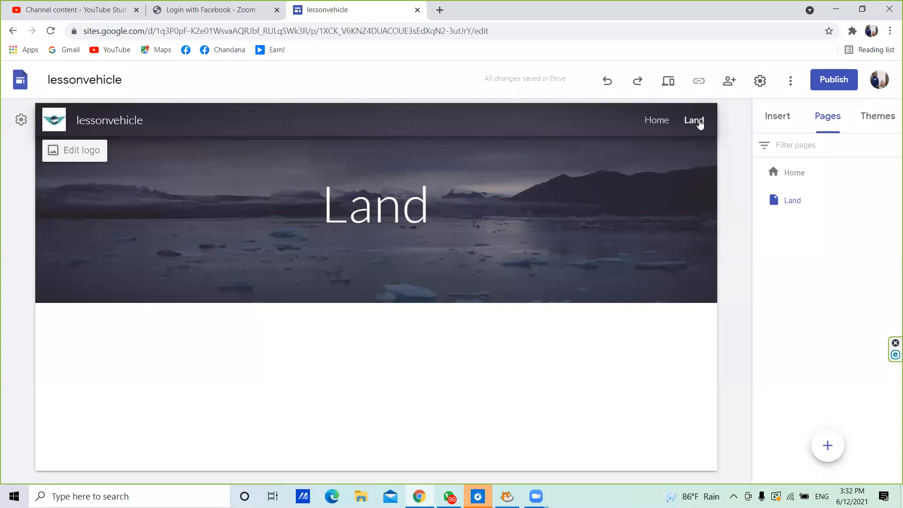
left_click(654, 123)
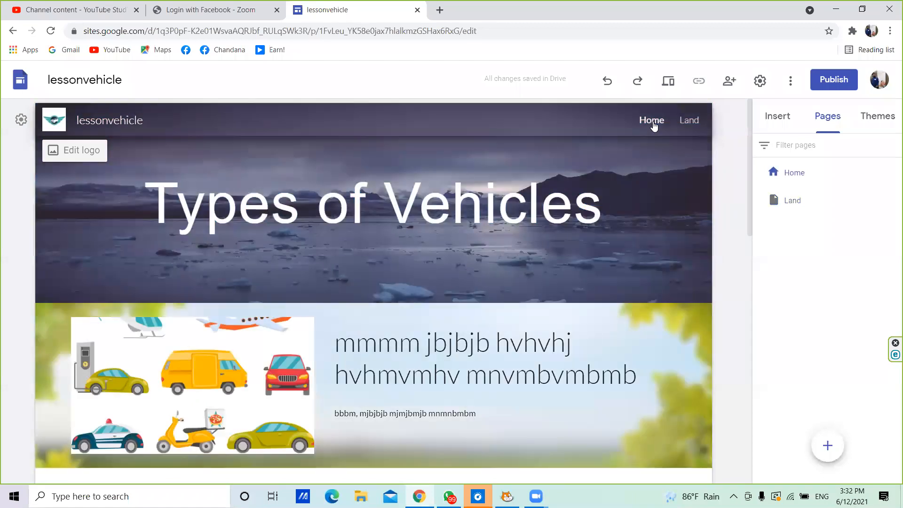
left_click(693, 123)
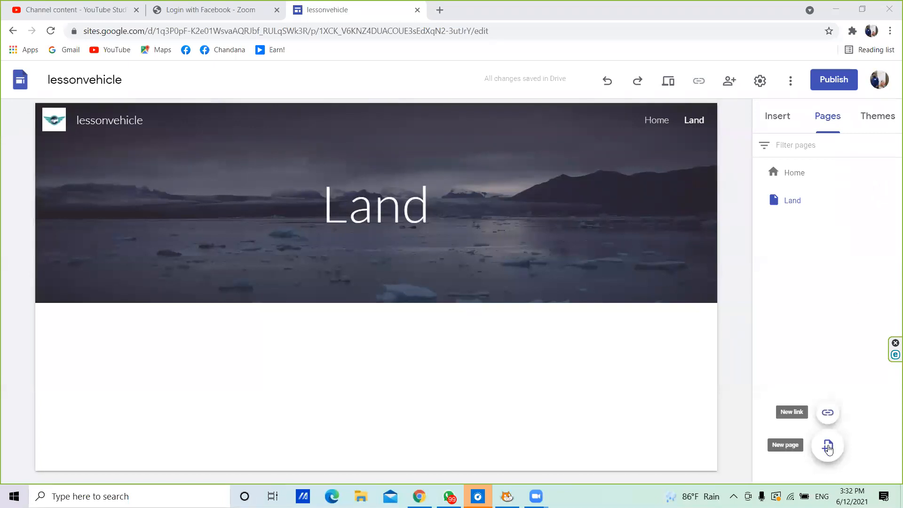
Add another new page named "Water" to the site
left_click(829, 449)
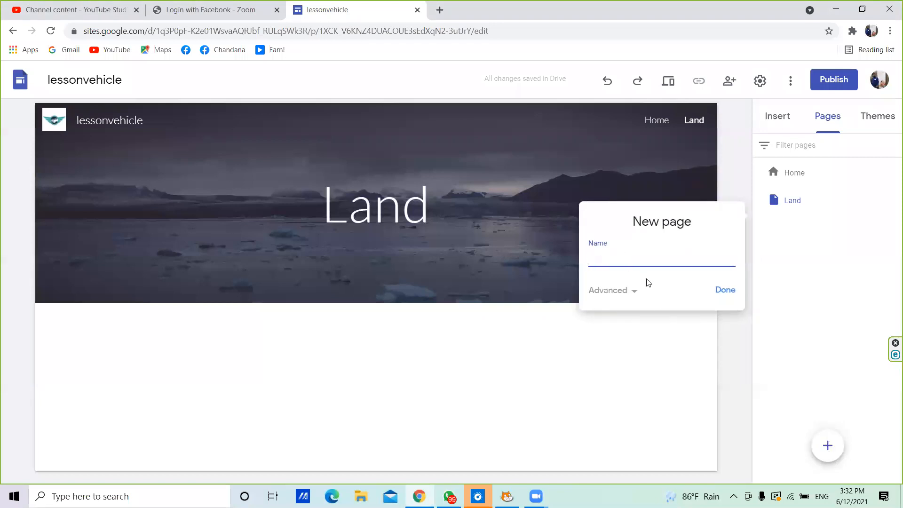
type("Water")
left_click(724, 293)
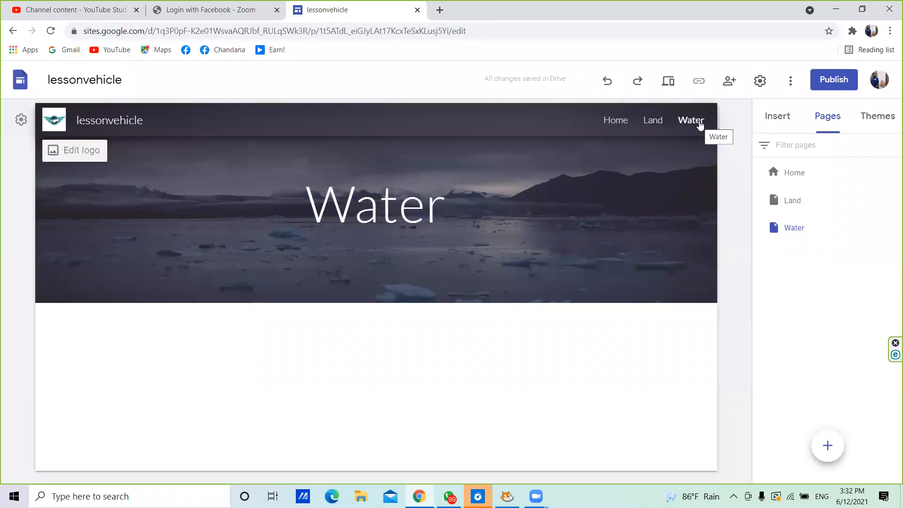
Add a new page named "Air" to the site
left_click(828, 445)
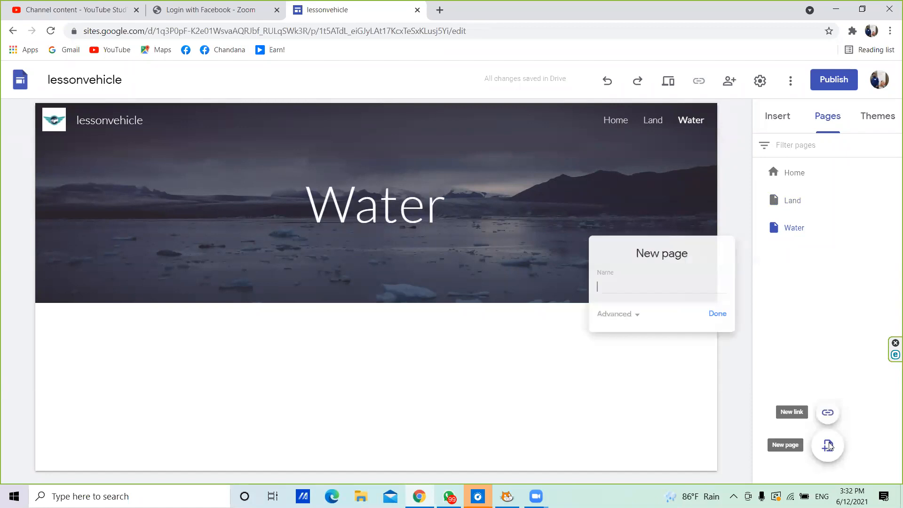
type("Air")
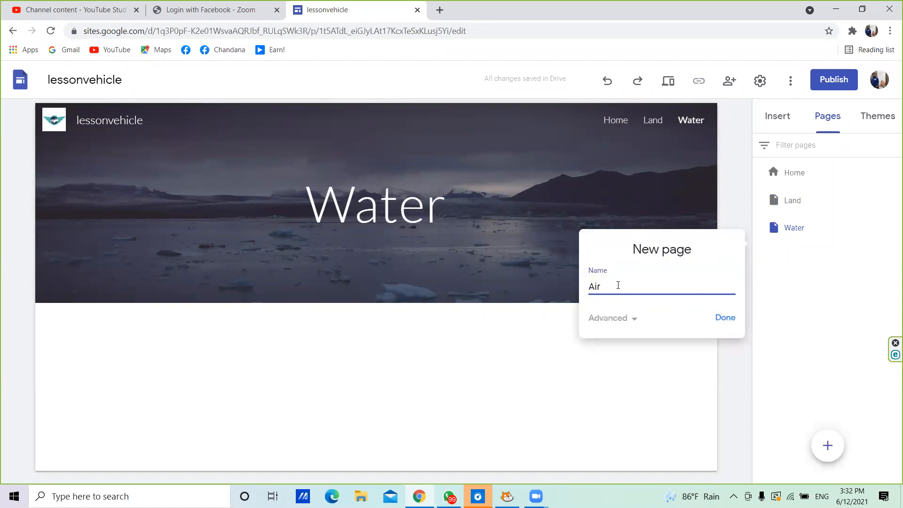
left_click(725, 318)
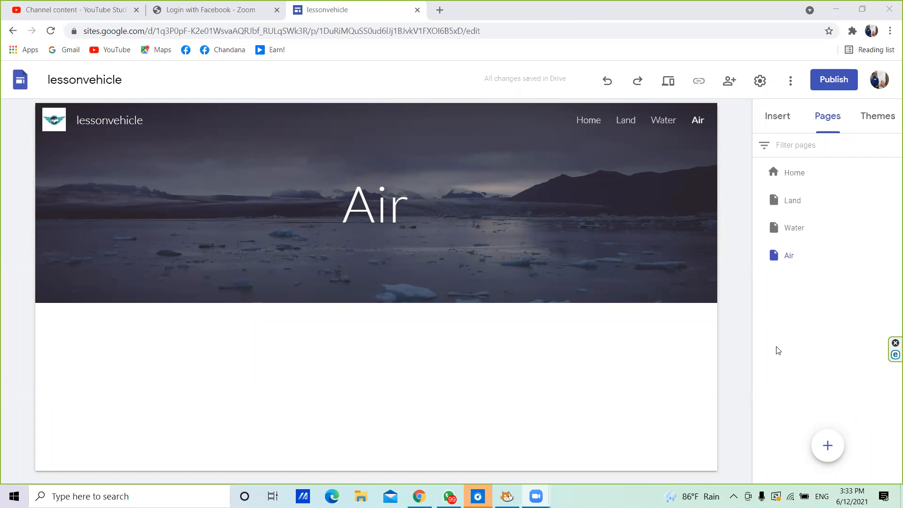
Add a new page named "Feedback" to the site
mouse_move(827, 447)
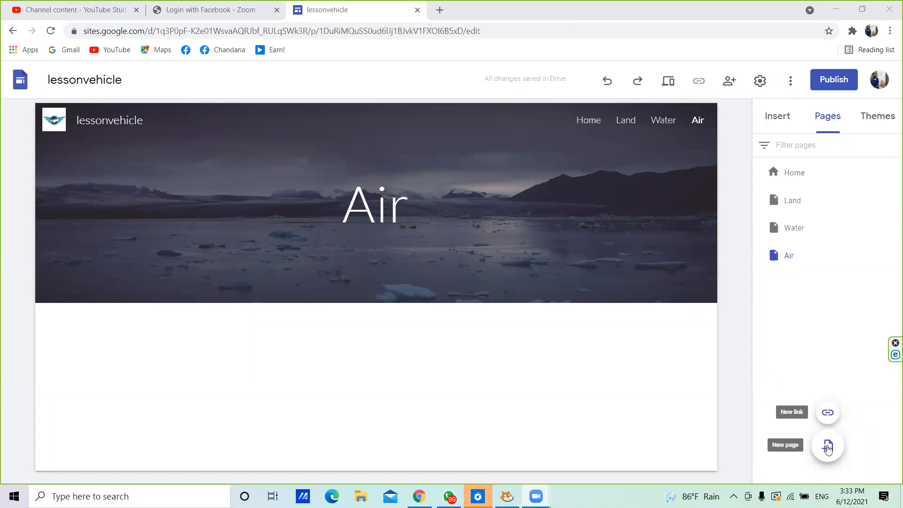
left_click(828, 447)
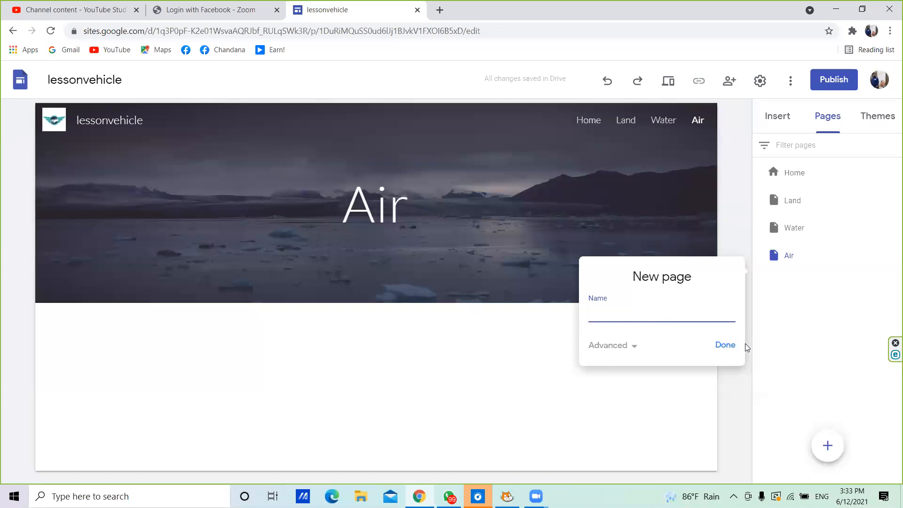
type("Feedback")
left_click(731, 347)
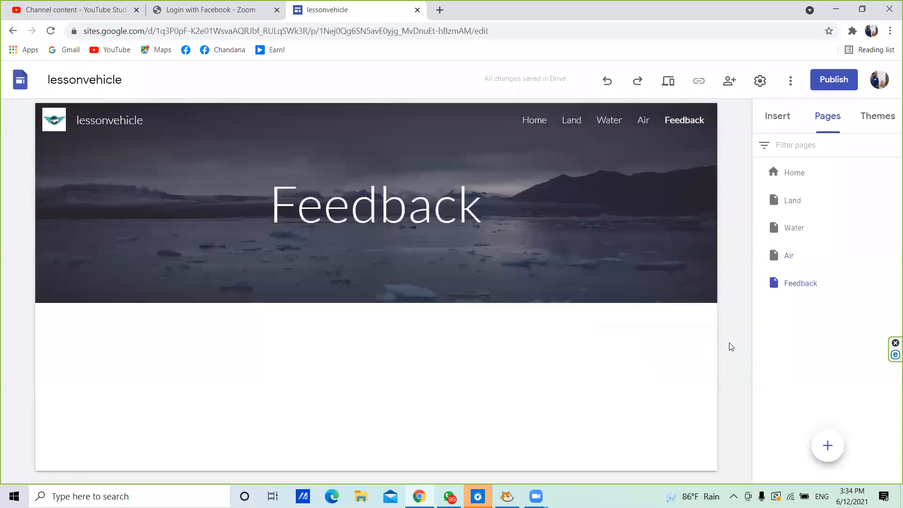
Insert the existing Google Form "Feedback form" into the Feedback page below the header
mouse_move(706, 178)
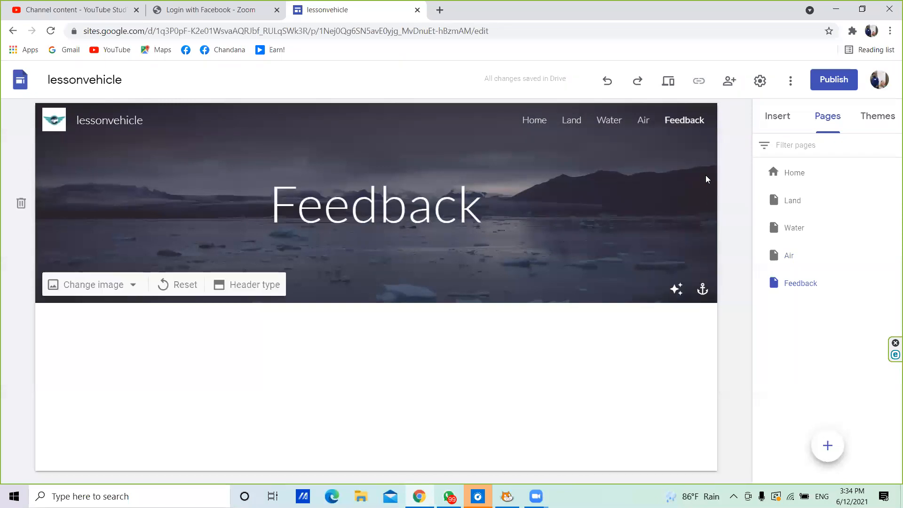
mouse_move(691, 115)
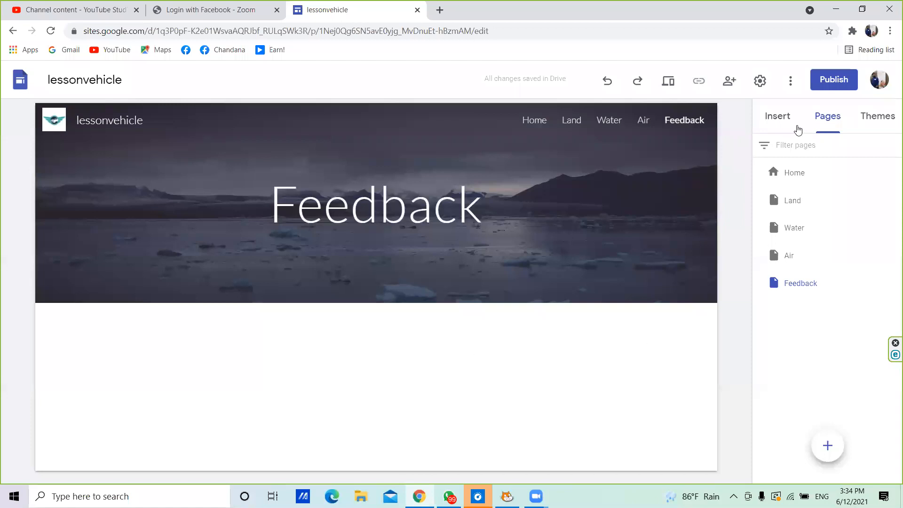
left_click(780, 117)
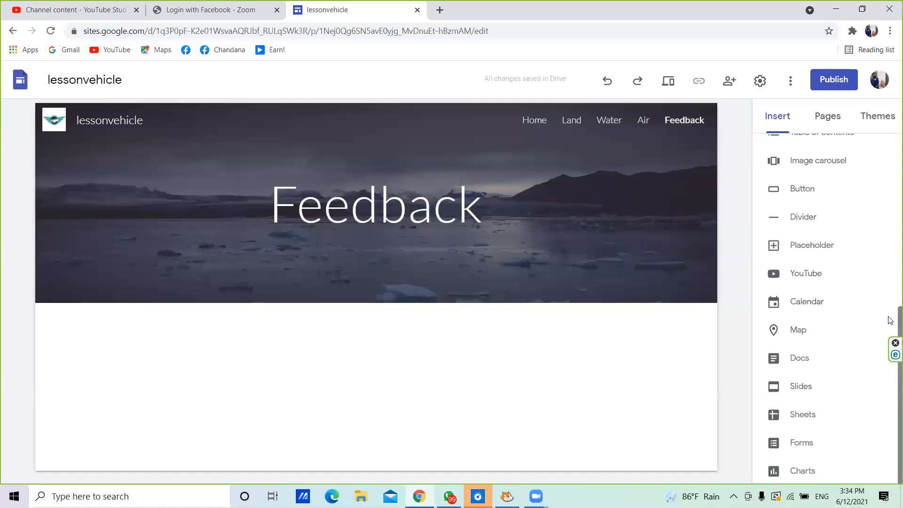
left_click(803, 444)
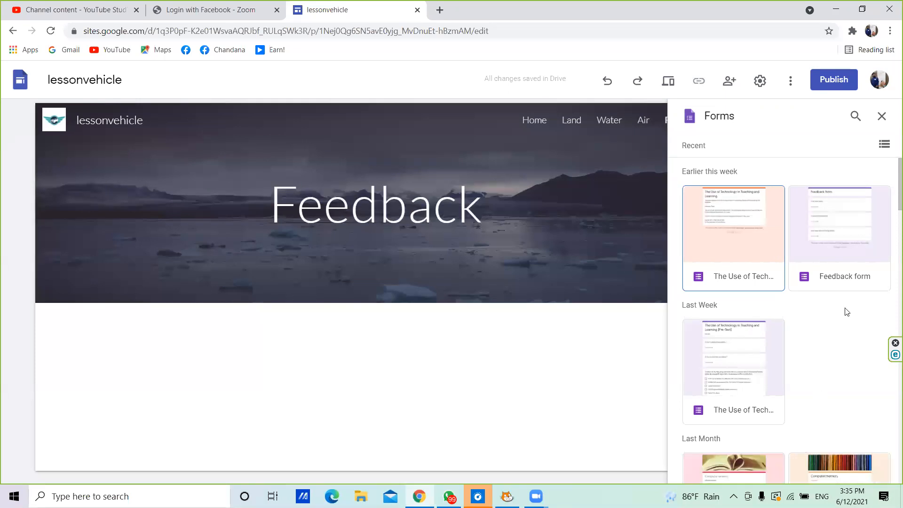
scroll(889, 212, "down", 6)
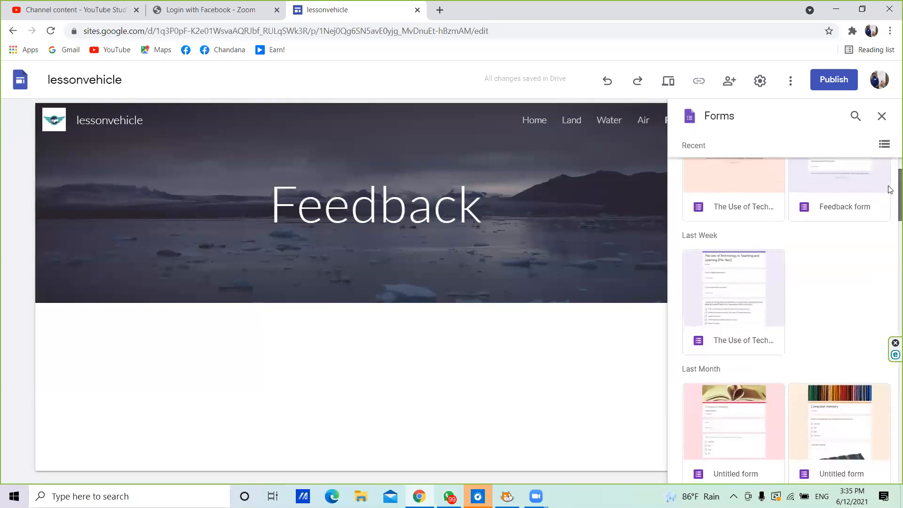
scroll(888, 282, "down", 15)
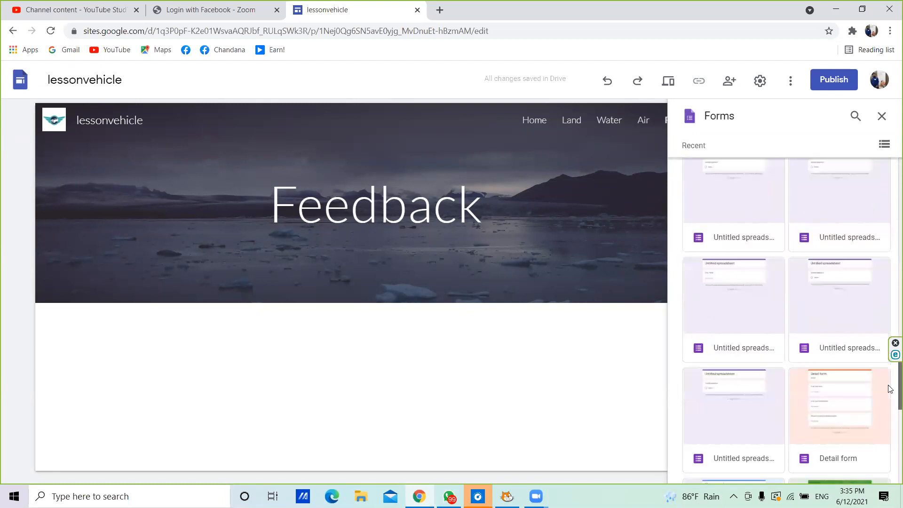
scroll(886, 305, "up", 15)
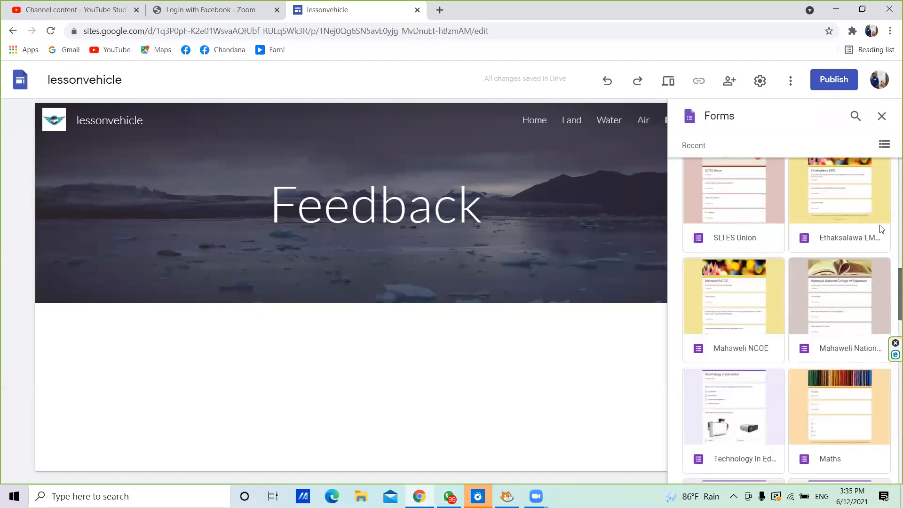
scroll(870, 178, "up", 4)
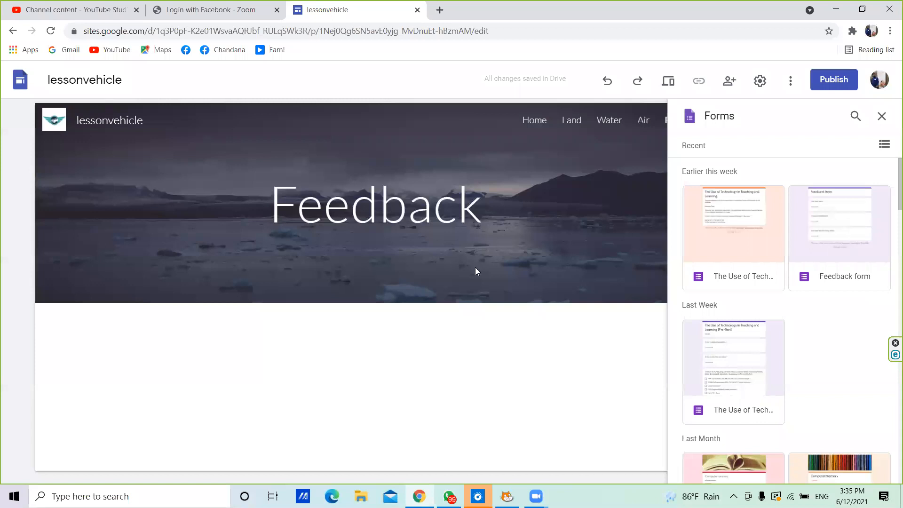
left_click(840, 246)
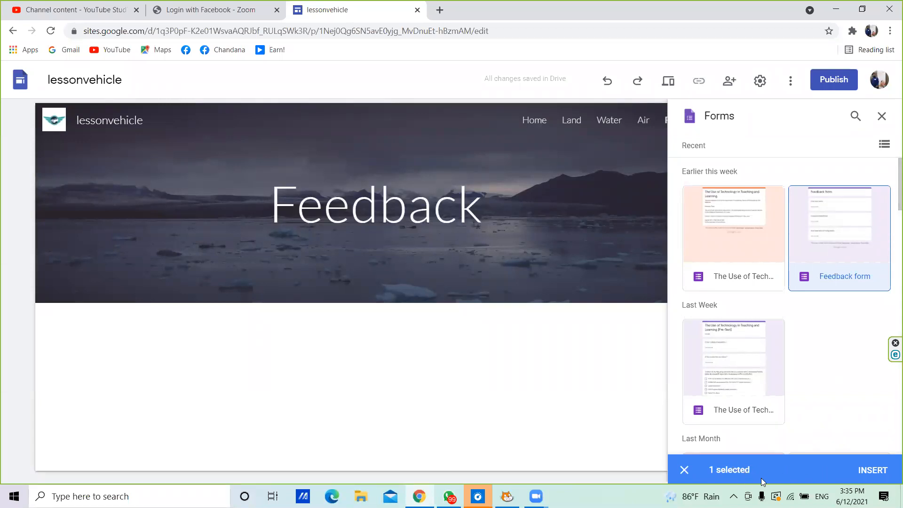
left_click(878, 472)
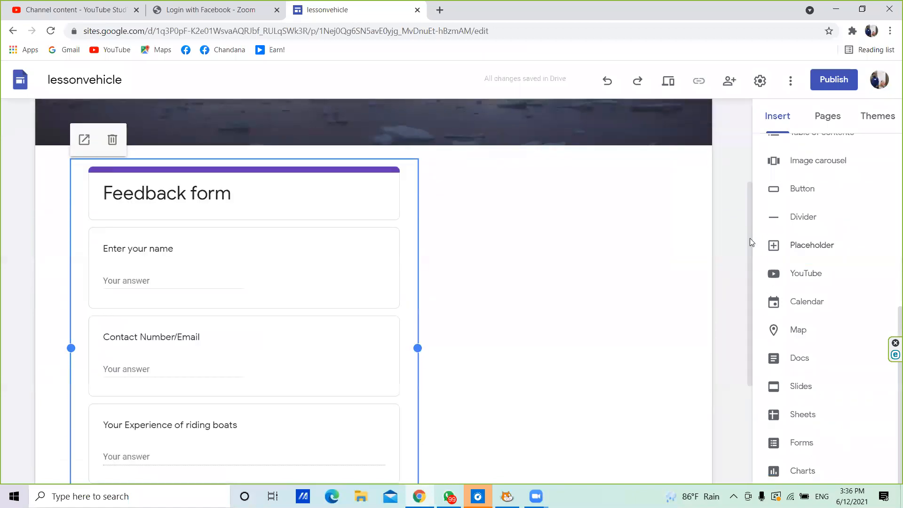
Center the embedded feedback form horizontally on the page and set its section background to Emphasis 2
left_click_drag(750, 240, 737, 224)
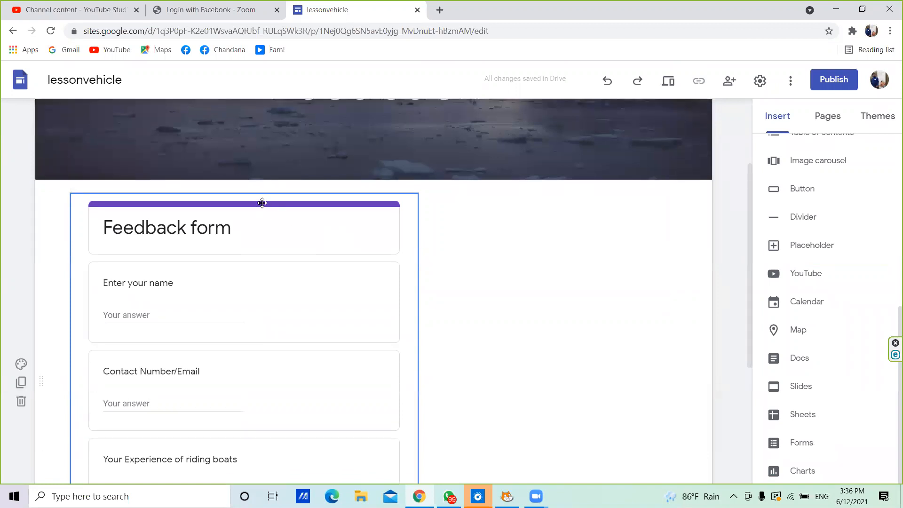
left_click_drag(264, 195, 360, 197)
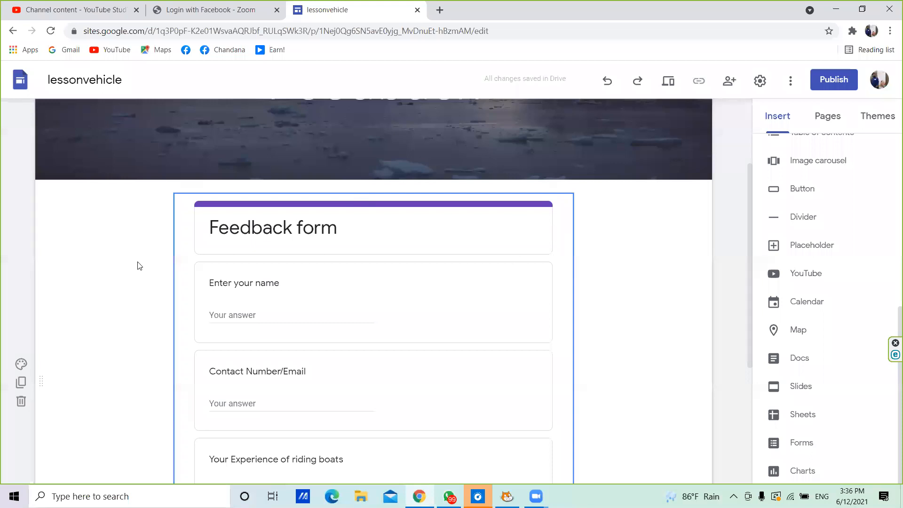
left_click(19, 367)
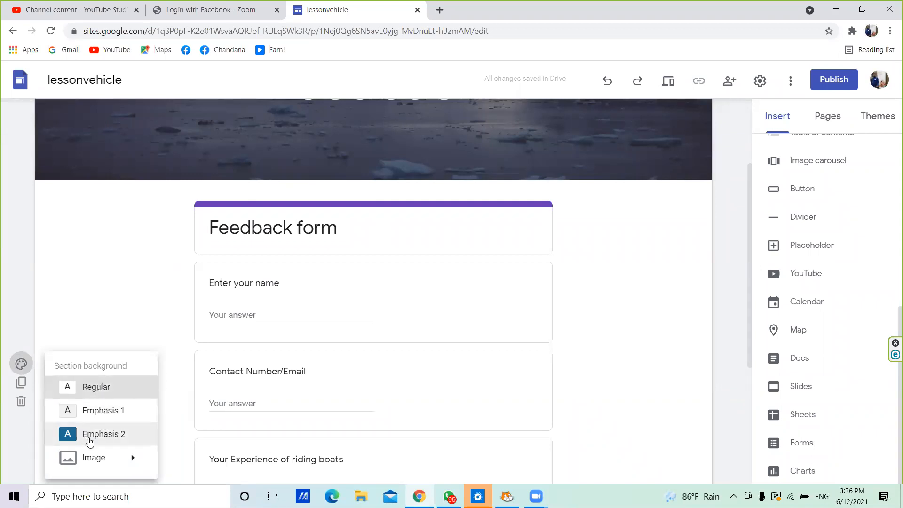
left_click(117, 439)
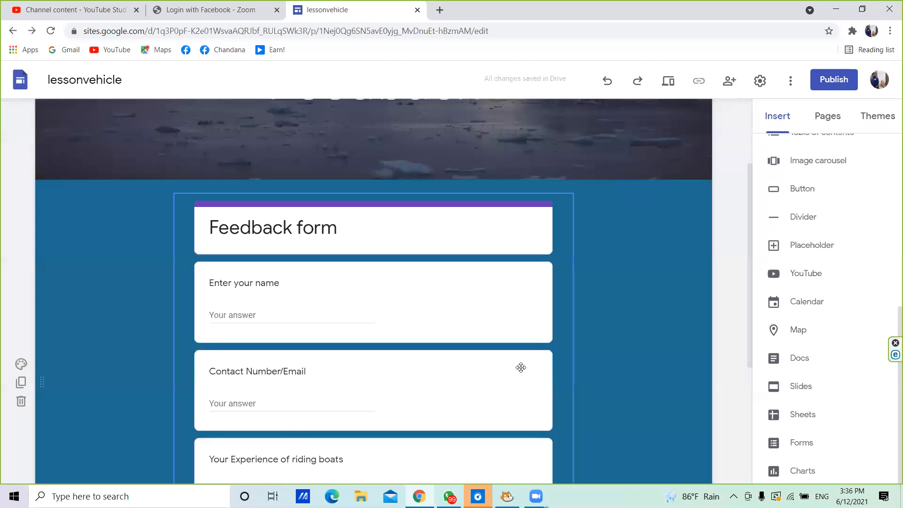
left_click_drag(749, 255, 760, 306)
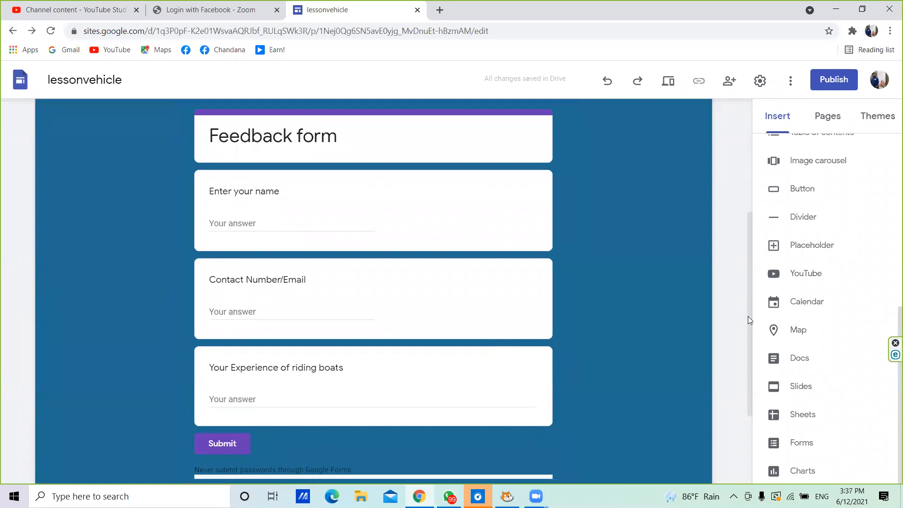
left_click_drag(750, 328, 738, 213)
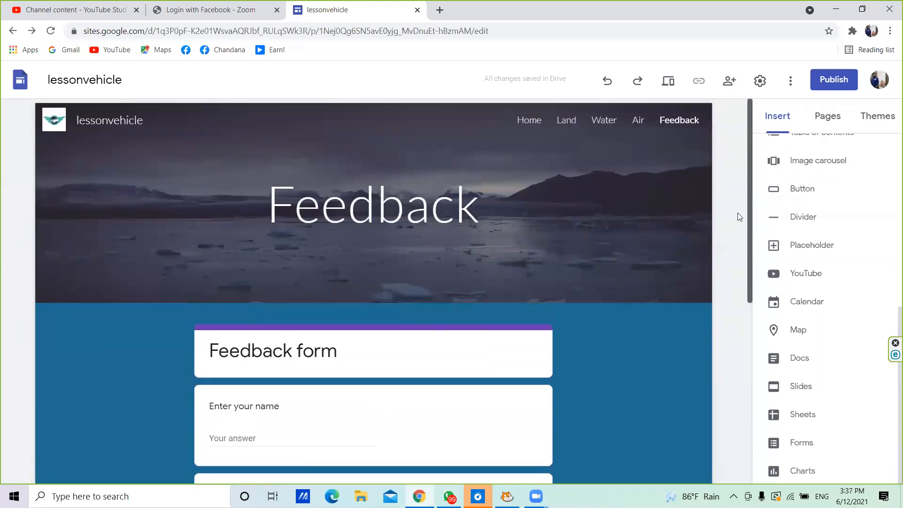